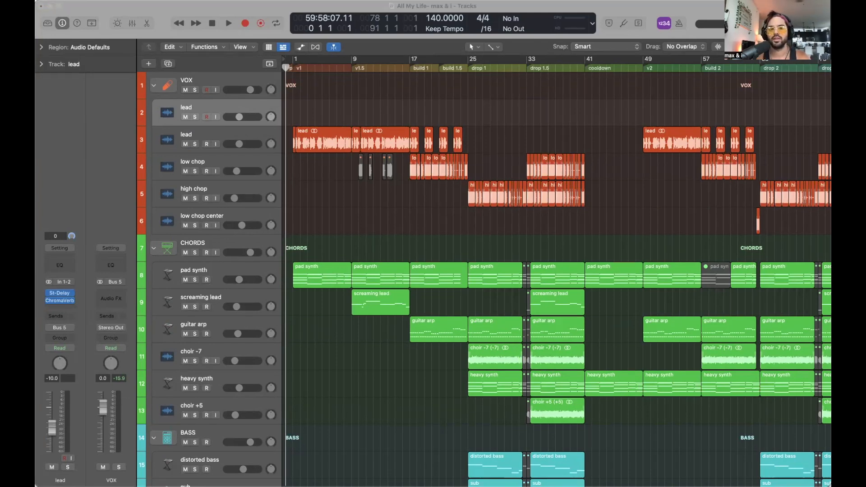
Step: Place the lead vocal audio on the empty lead track at bar 1 and set the playhead to the start of v1
left_click_drag(601, 108, 292, 109)
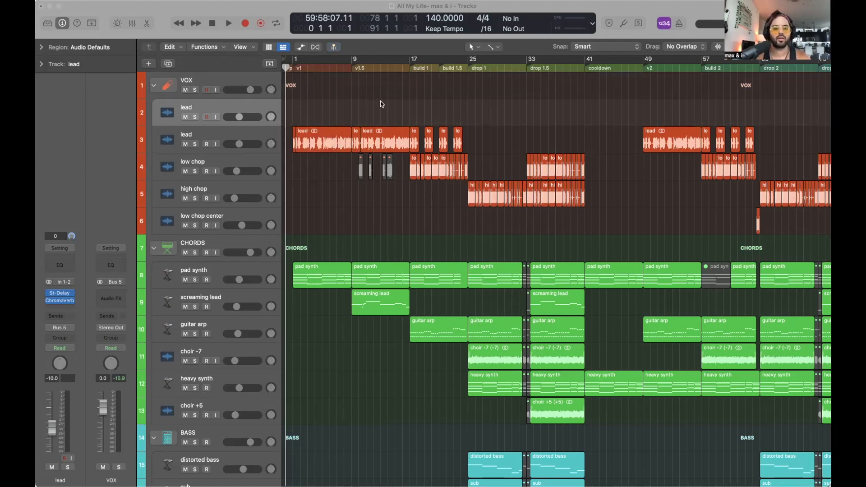
left_click(439, 105)
key("super+Right")
left_click(311, 68)
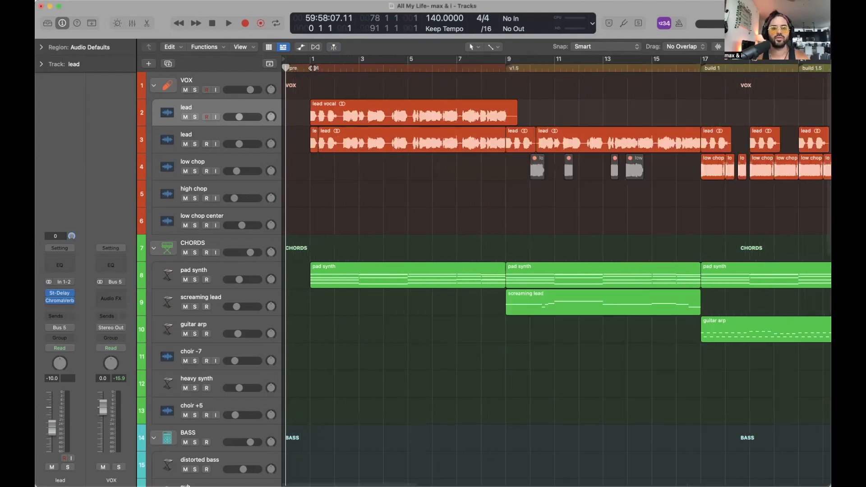
Step: Audition the new lead vocal track in solo from bar 1, then stop playback and turn its solo off
left_click(196, 90)
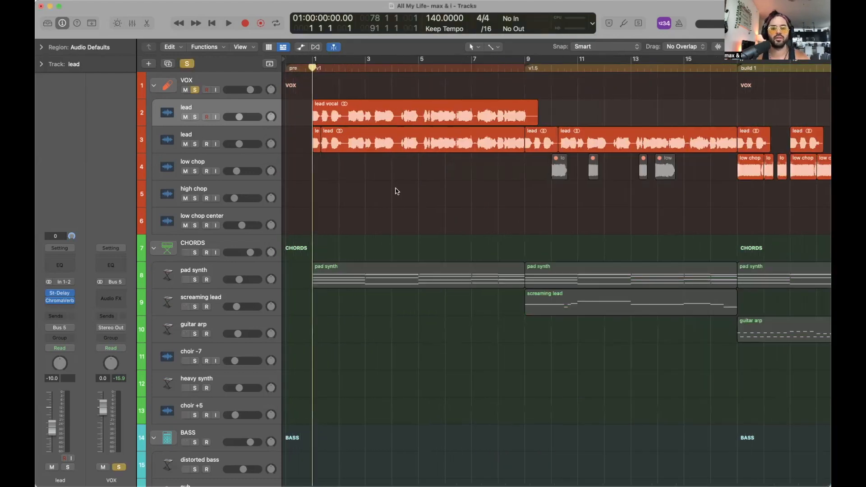
left_click(196, 117)
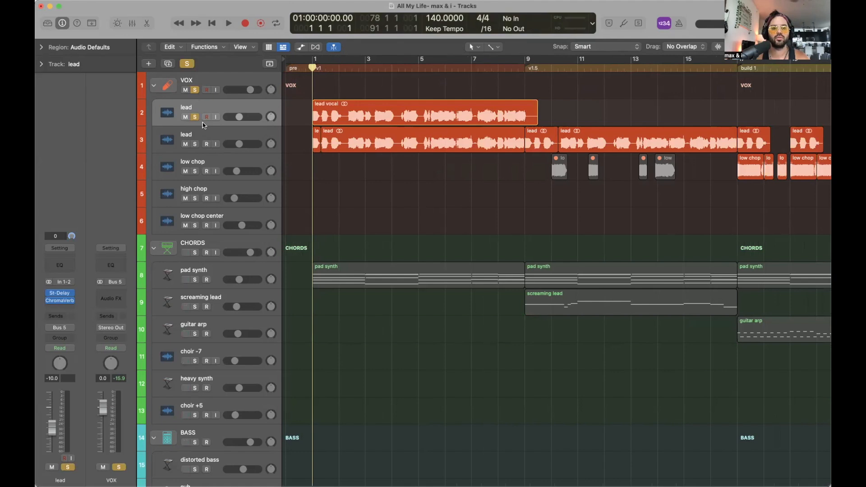
left_click(195, 90)
key("space")
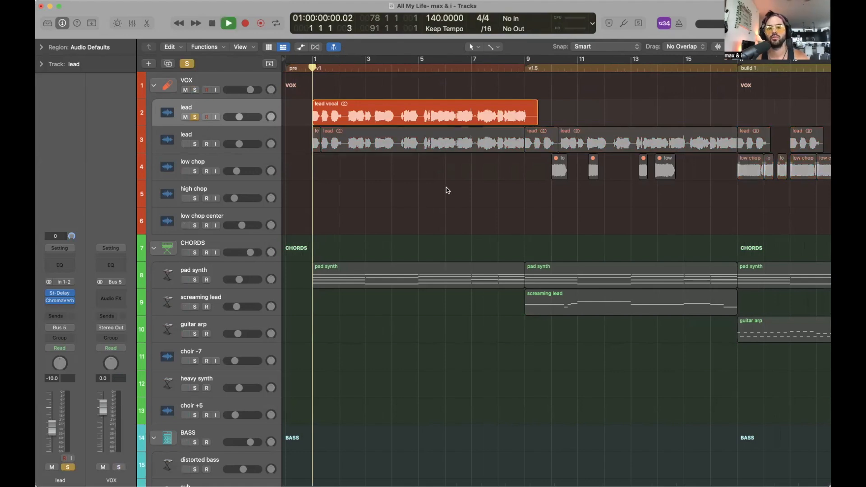
key("space")
key("s")
key("z")
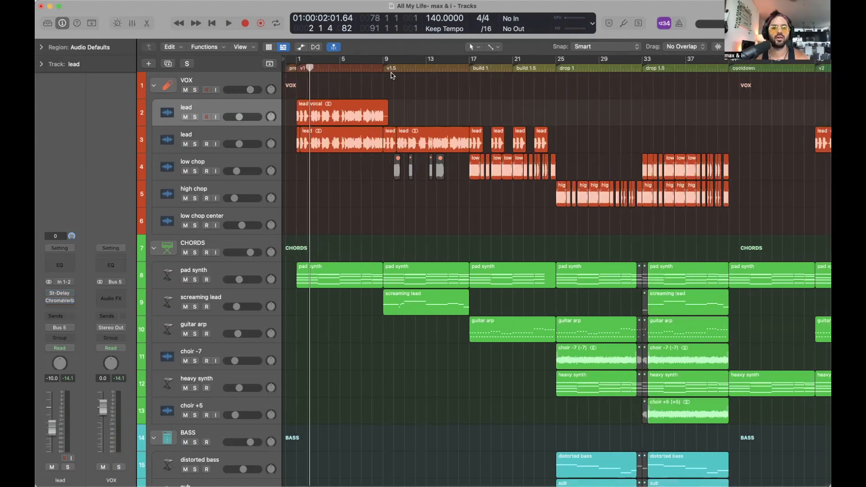
Step: Examine the new lead vocal region against the v1 and v1.5 sections and the rest of the arrangement
left_click(383, 69)
left_click(293, 68)
scroll(457, 110, "down", 6)
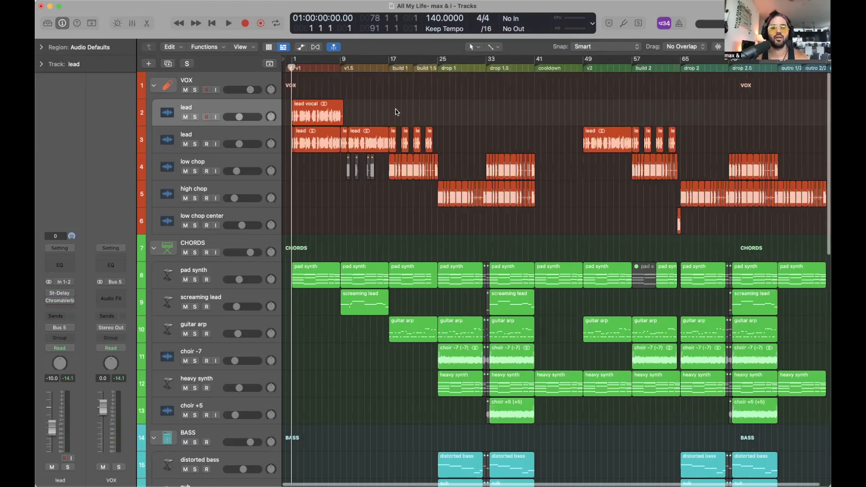
scroll(372, 113, "up", 3)
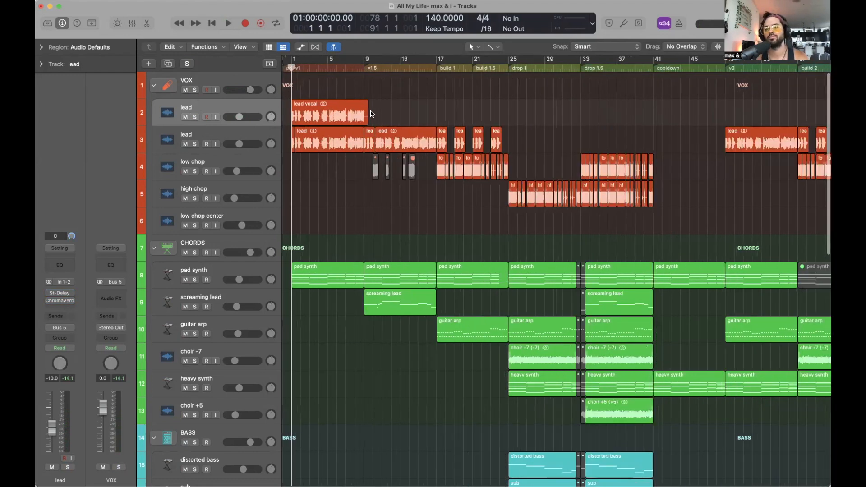
scroll(371, 113, "down", 3)
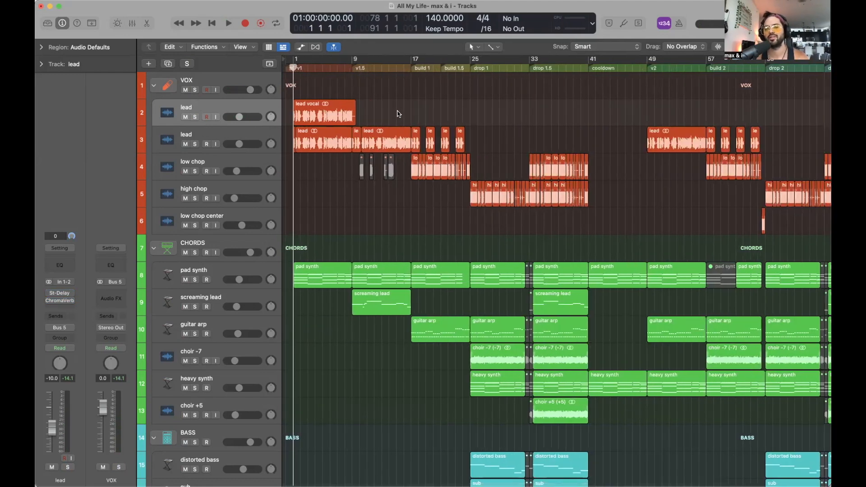
scroll(382, 110, "up", 5)
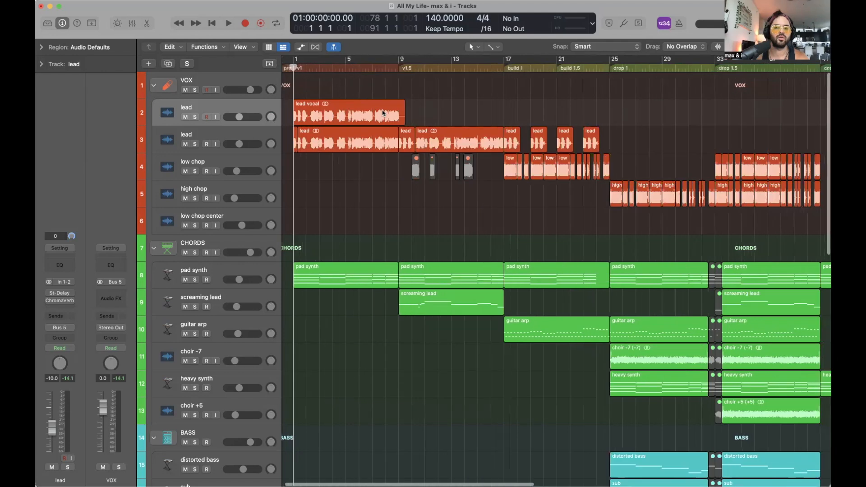
scroll(398, 113, "right", 1)
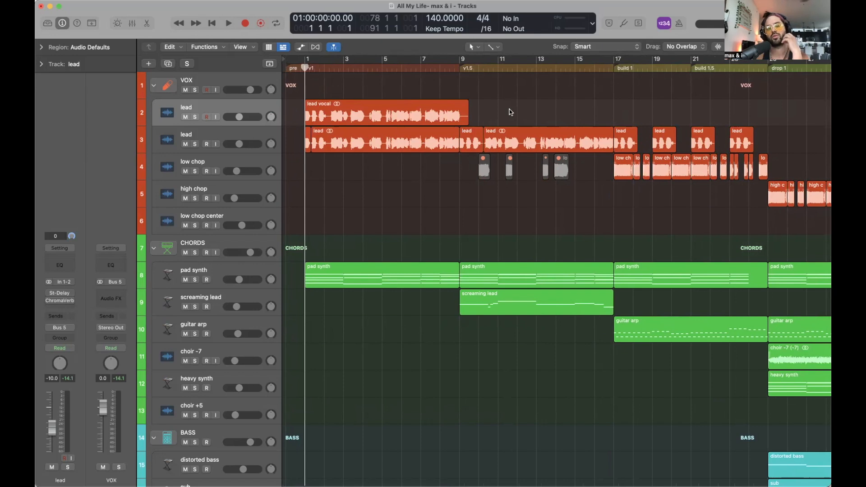
key("super+Left")
key("super+Left")
key("super+Left")
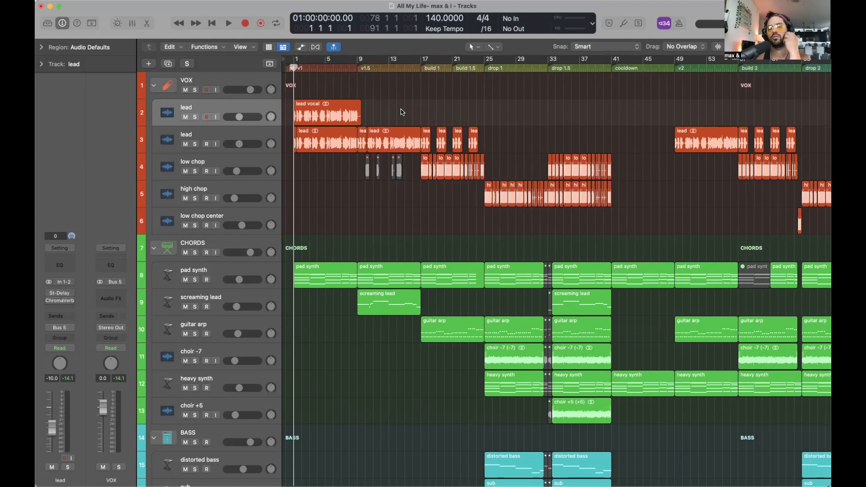
Step: Inspect where the lead vocal region ends, with the playhead placed at bar 9, the start of v1.5
left_click(353, 121)
key("super+Right")
key("super+Right")
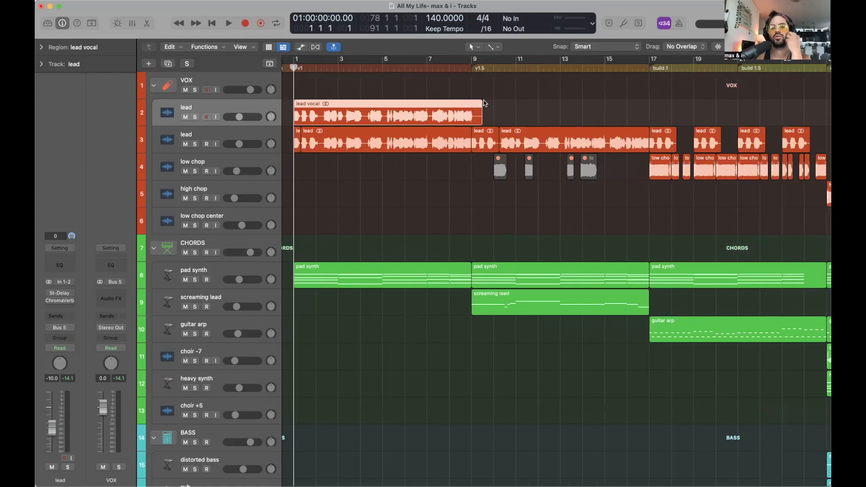
left_click(487, 115)
key("super+Left")
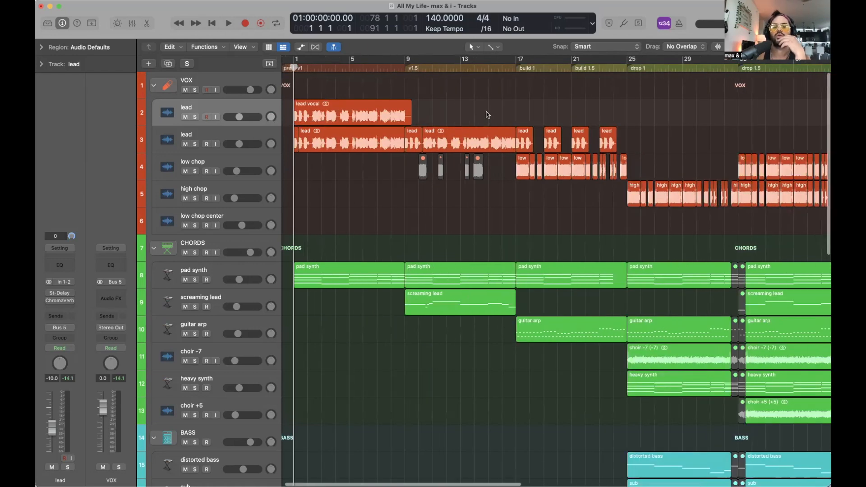
left_click(369, 70)
key("super+Left")
left_click(333, 111)
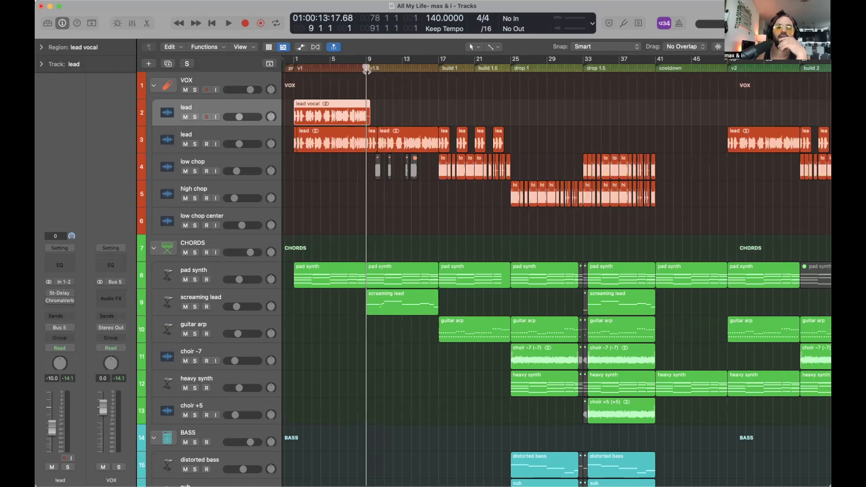
mouse_move(366, 70)
left_mouse_down()
mouse_move(294, 70)
mouse_move(365, 72)
left_mouse_up()
left_click(407, 100)
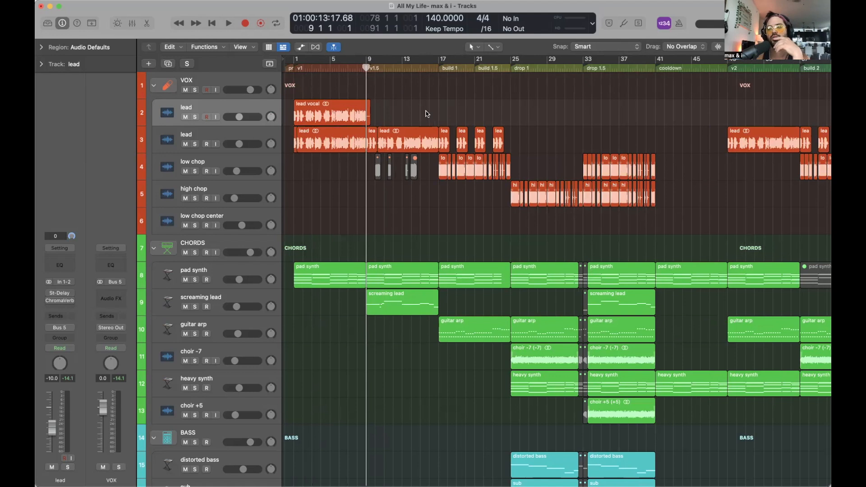
key("super+Left")
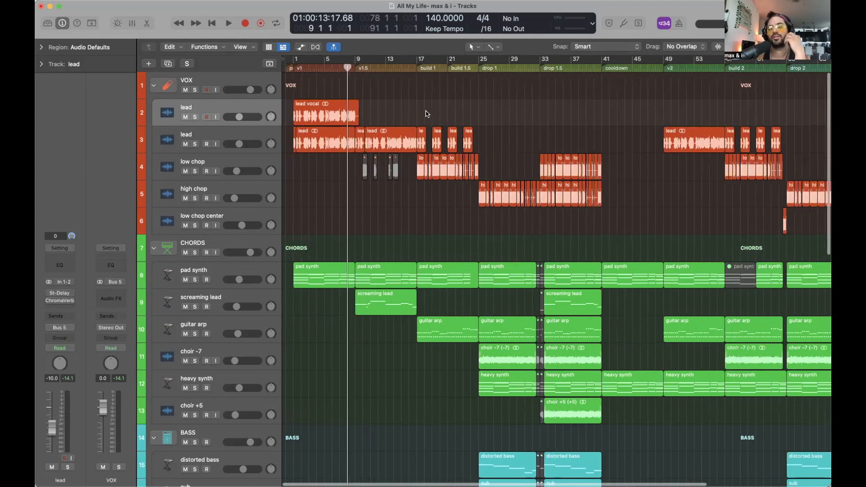
key("super+Left")
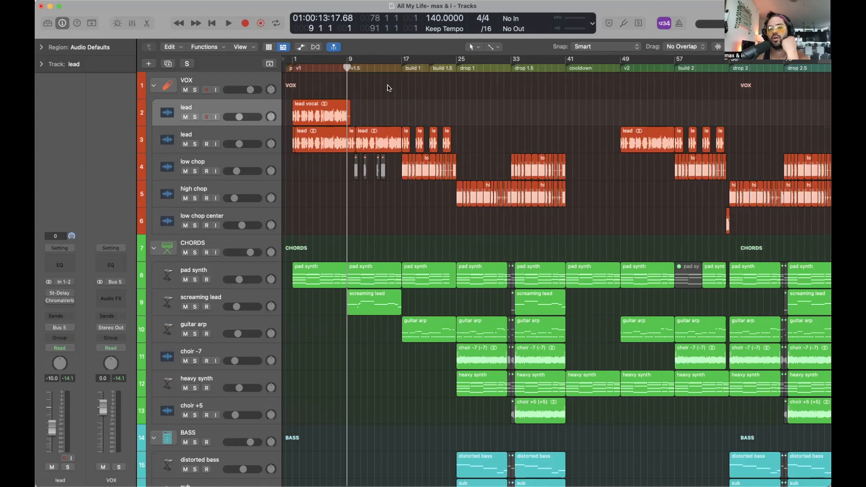
Step: Return the playhead to bar 1 and examine how the lead vocal's start lines up with the lead region below
key("Return")
key("super+Right")
key("super+Right")
key("super+Right")
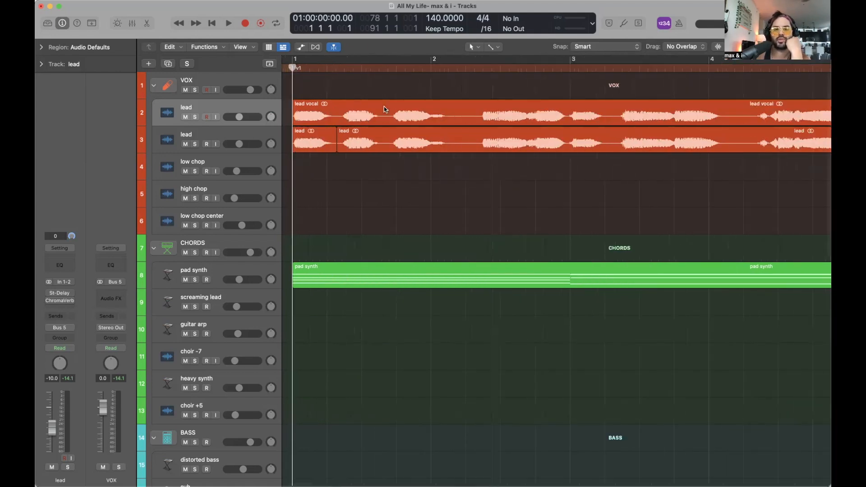
key("super+Left")
key("super+Left")
key("super+Left")
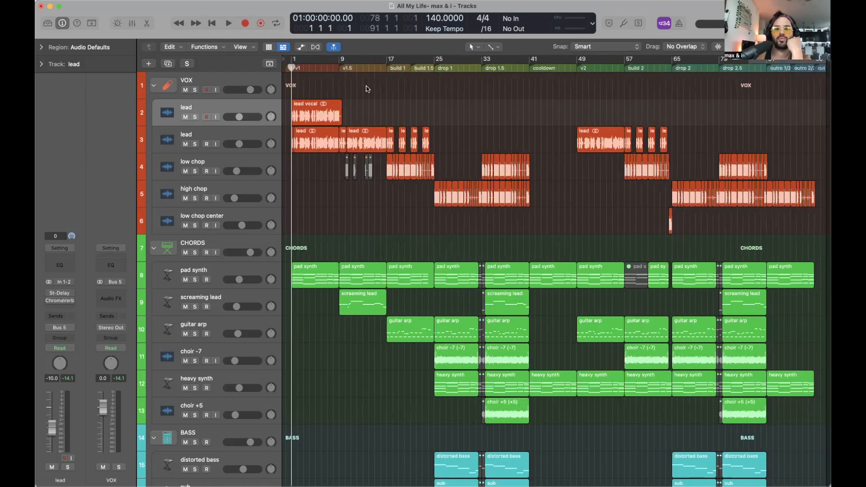
key("super+Right")
key("super+Right")
key("super+Right")
Step: Trim the end of the lead vocal region back to bar 9, where the v1.5 section starts
left_click(498, 67)
key("super+Right")
key("super+Right")
key("super+Right")
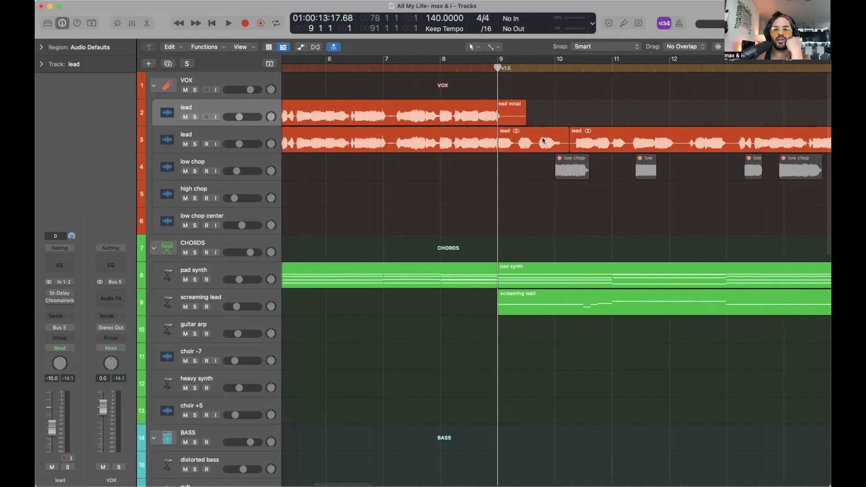
key("super+Left")
key("super+Left")
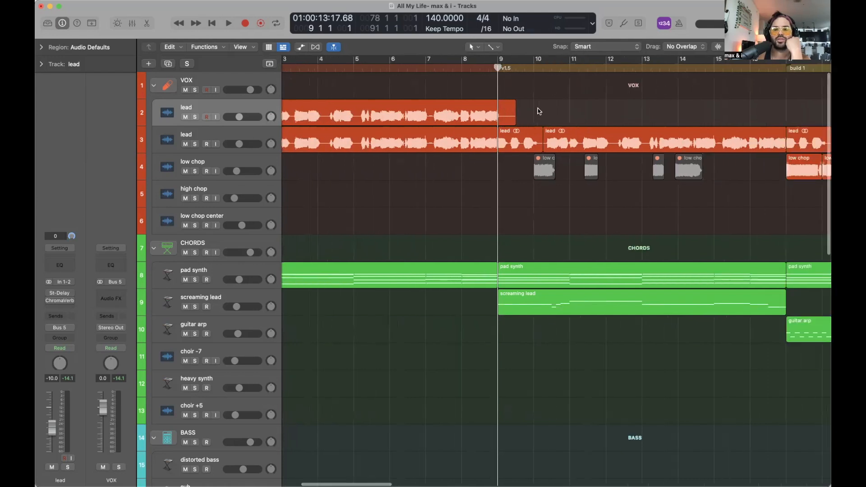
left_click_drag(513, 120, 498, 120)
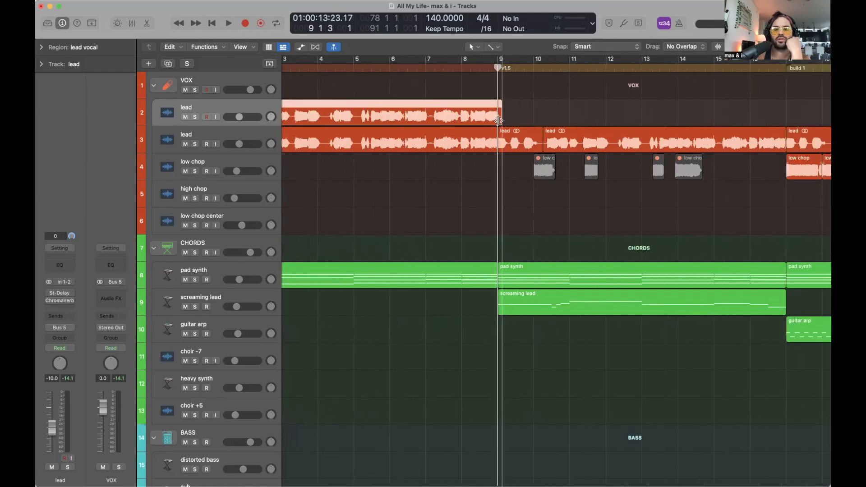
key("super+Left")
key("super+Left")
left_click(468, 135)
left_click(481, 113)
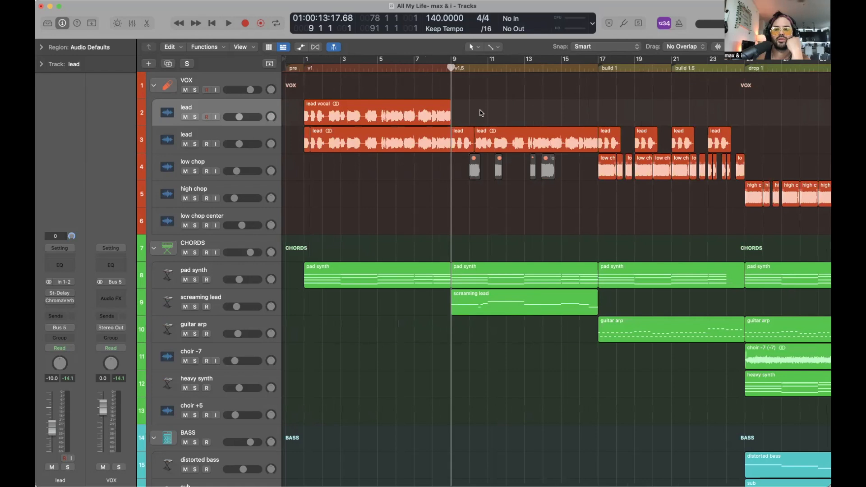
Step: Repeat the trimmed lead vocal region once so the copy fills the v1.5 section from bar 9 to bar 17
left_click(419, 67)
left_click(314, 70)
left_click(373, 107)
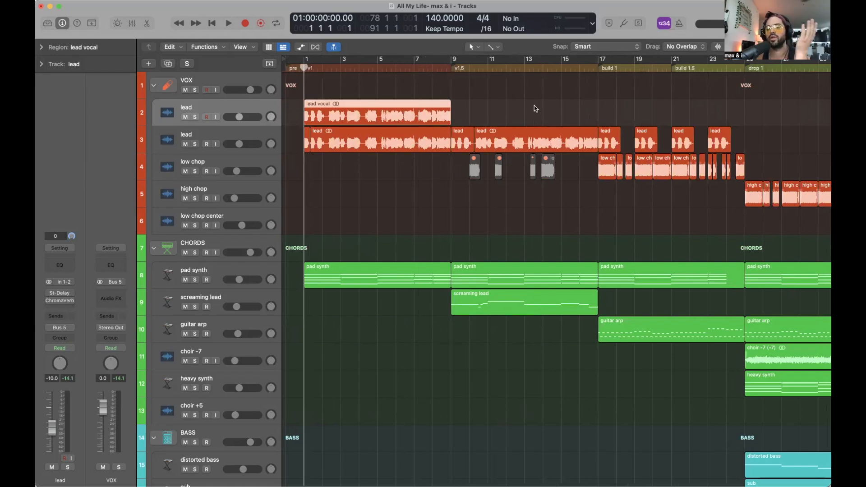
left_click(534, 105)
scroll(534, 106, "down", 3)
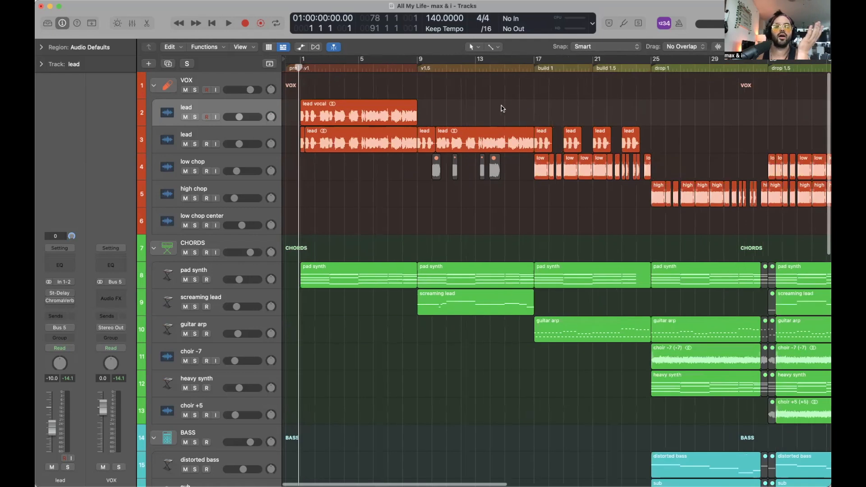
scroll(381, 85, "down", 2)
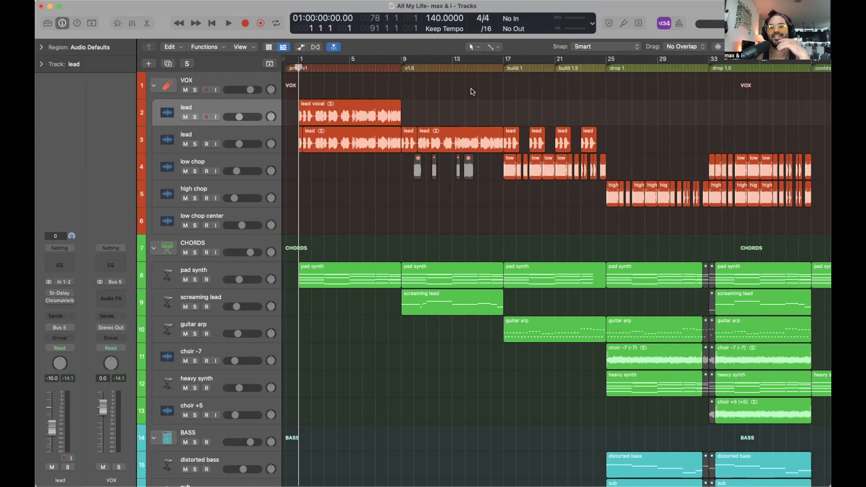
left_click(337, 116)
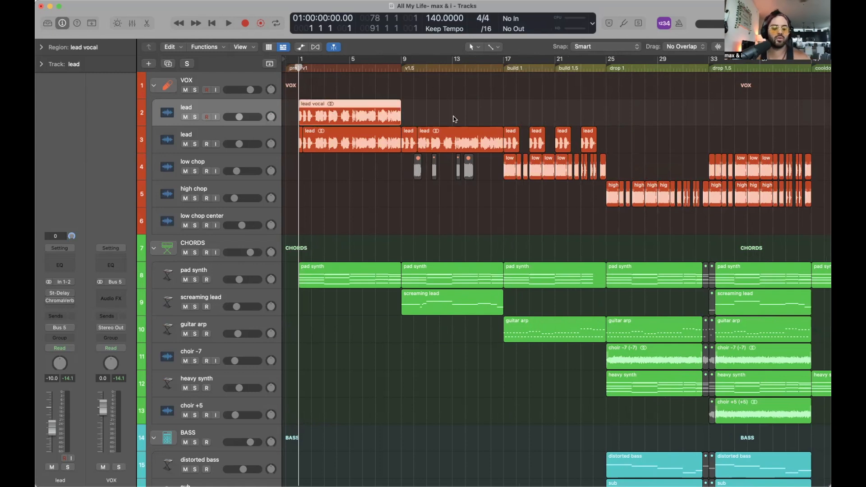
key("super+r")
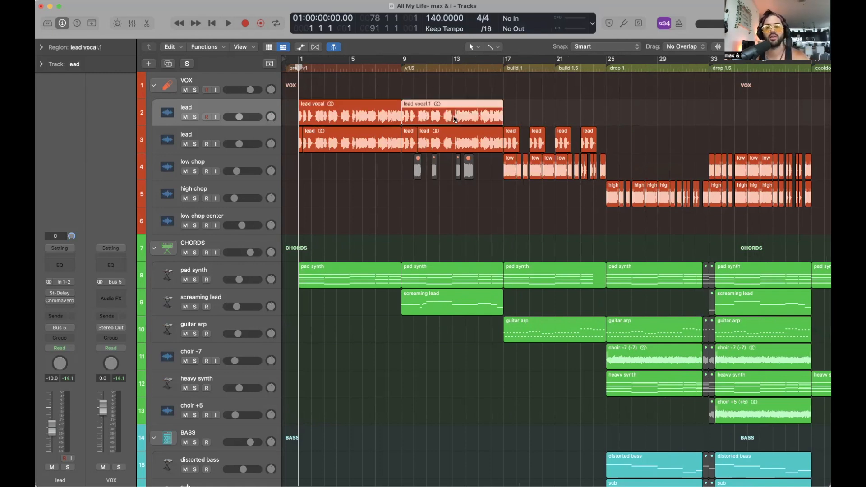
left_click(550, 103)
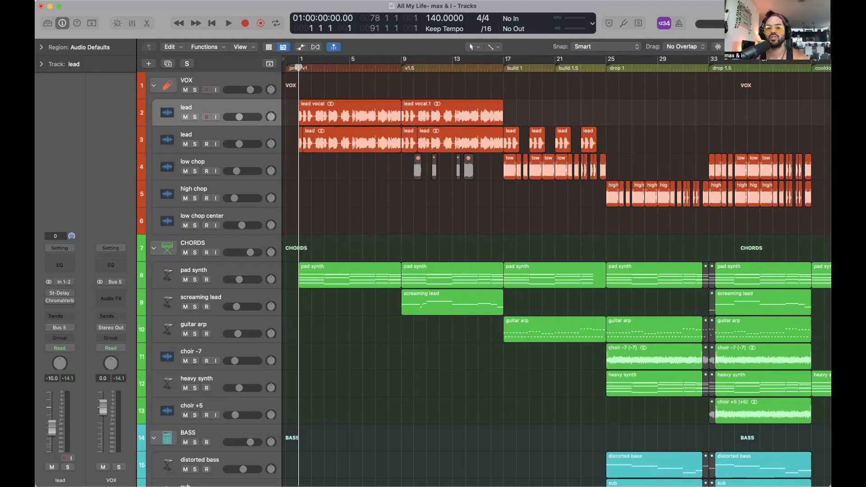
Step: Recolor both lead vocal regions on the first lead track dark yellow and close the color palette
scroll(618, 122, "down", 1)
scroll(617, 121, "down", 1)
scroll(406, 115, "down", 1)
left_click(339, 115)
left_click(401, 115)
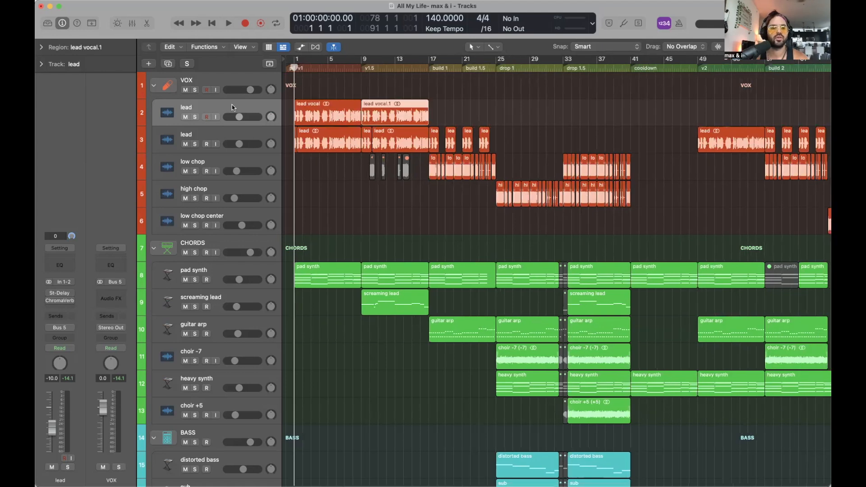
key("alt+c")
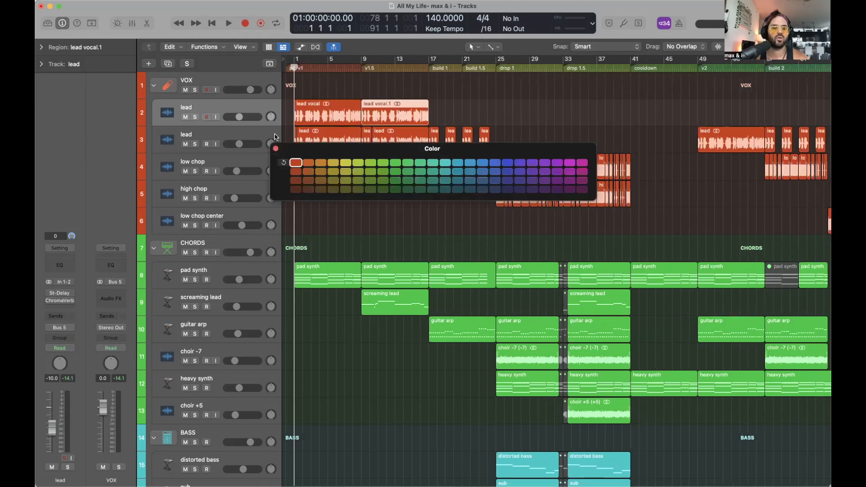
left_click(333, 172)
left_click(275, 148)
left_click(493, 106)
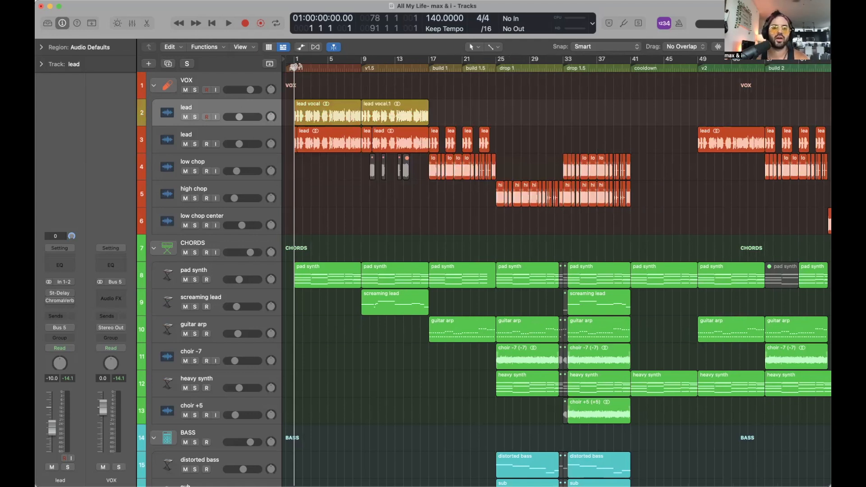
Step: Move the playhead to bar 17 and repeat the second lead vocal region once to fill bars 17 to 25
left_click_drag(294, 67, 428, 80)
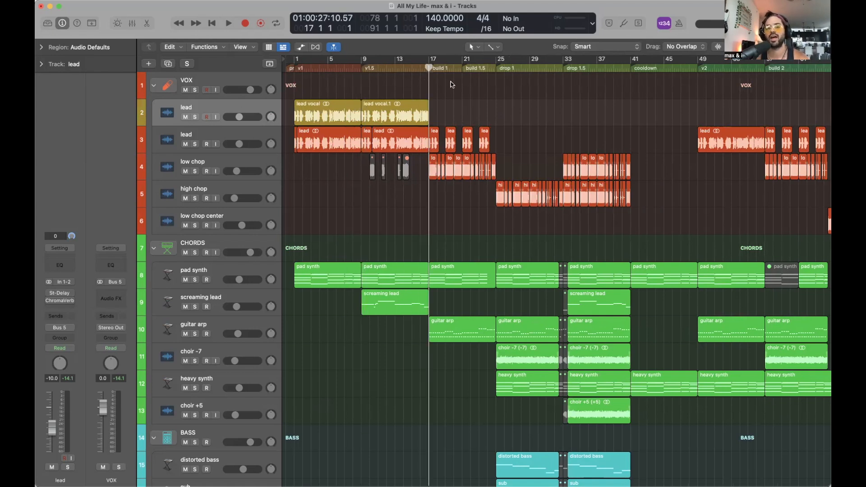
left_click(413, 111)
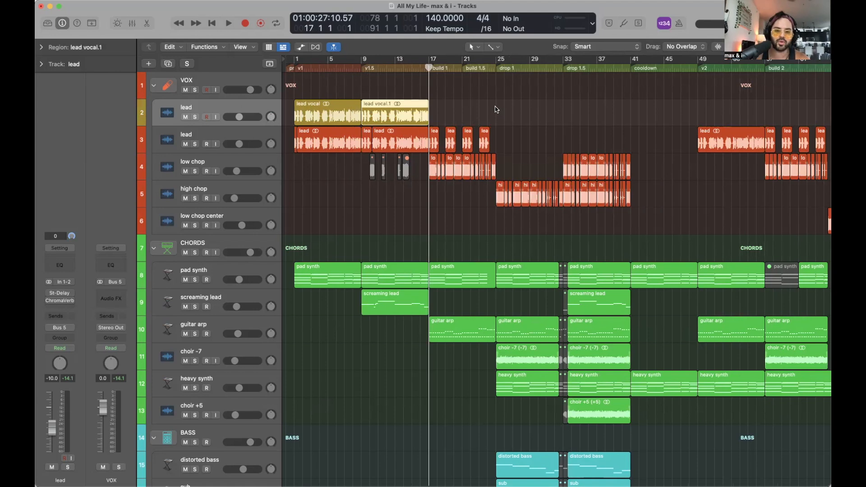
key("super+r")
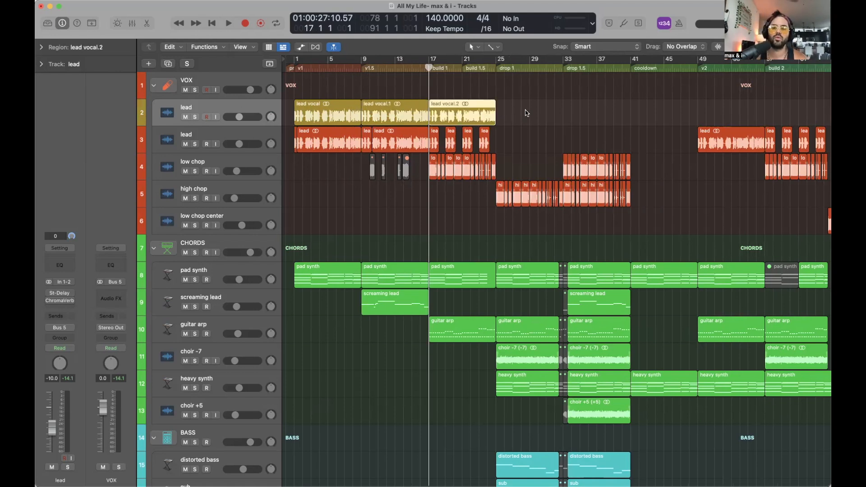
left_click(526, 114)
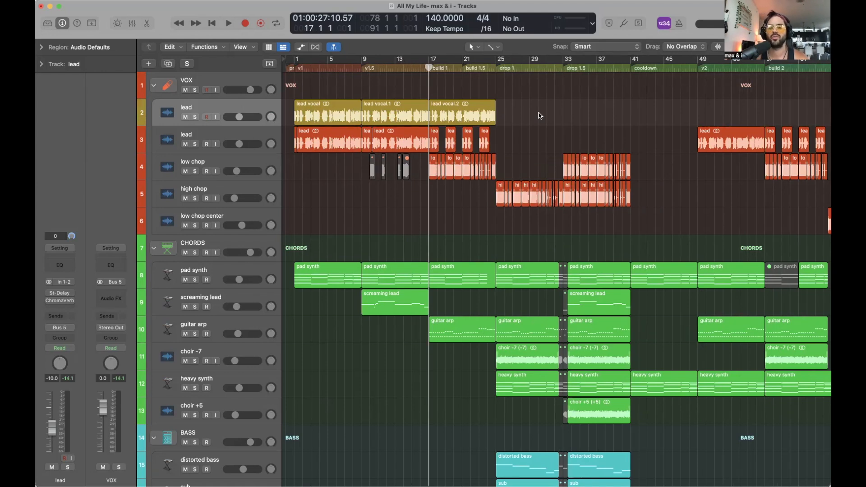
Step: Solo the upper lead track and listen to its vocal from bar 1 to the end of the v1.5 section
scroll(539, 116, "up", 5)
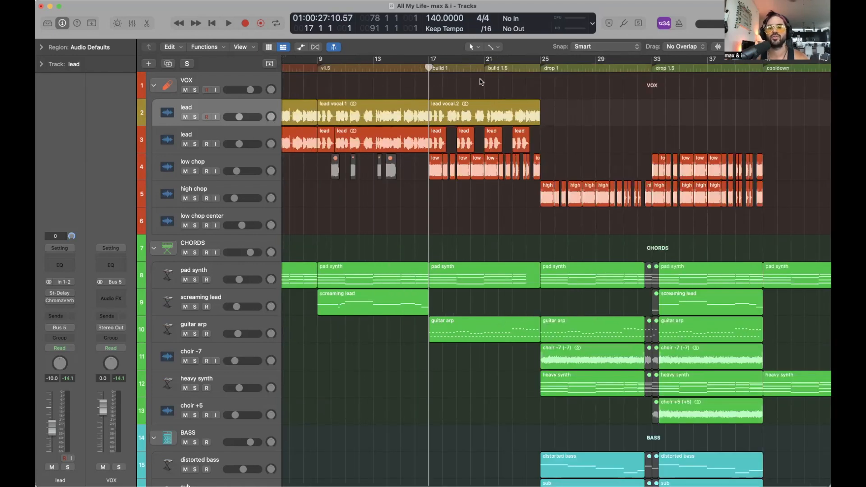
scroll(481, 83, "up", 1)
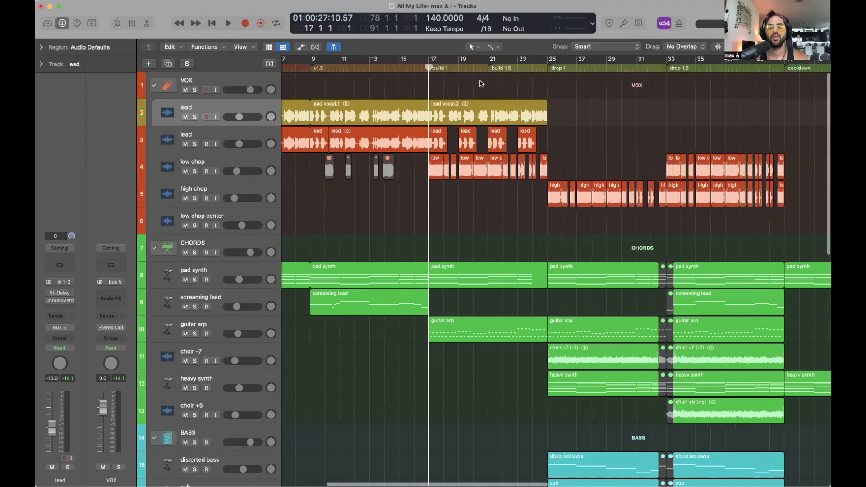
scroll(481, 84, "down", 5)
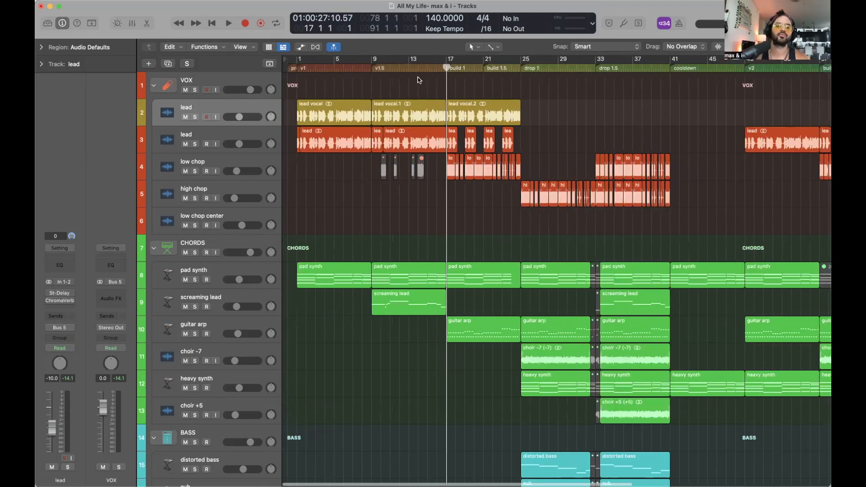
key("Return")
left_click(194, 117)
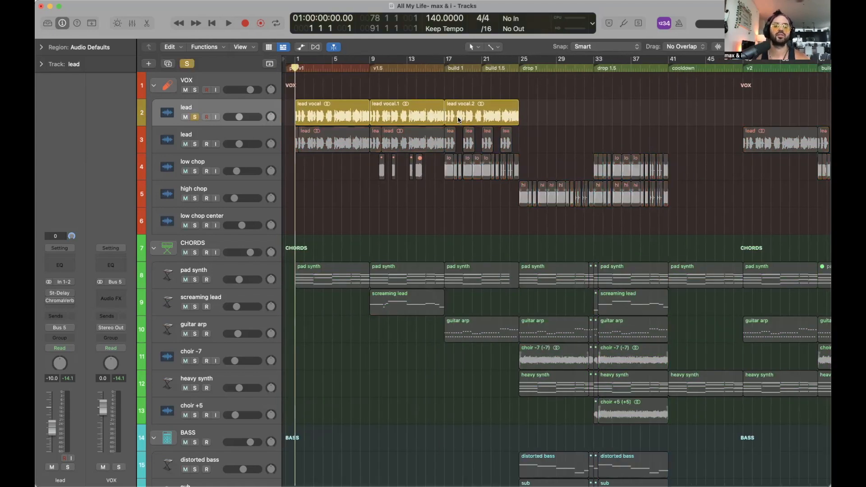
key("space")
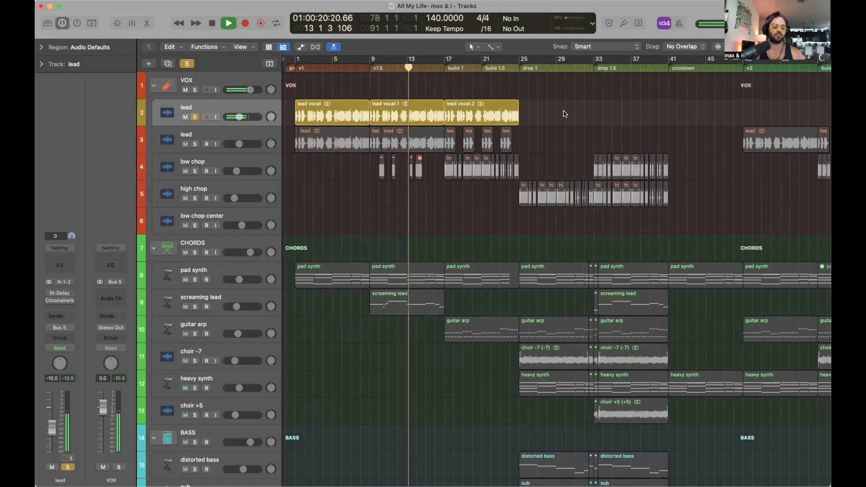
key("super+Right")
key("super+Right")
key("super+Right")
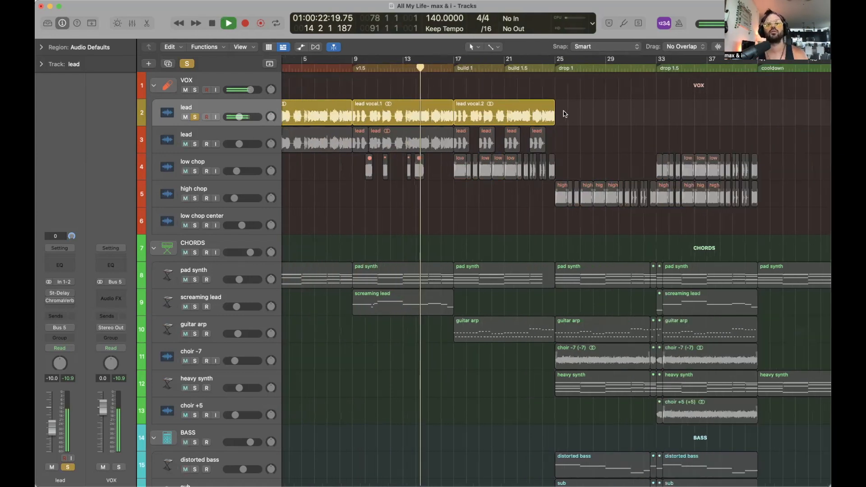
key("super+Left")
key("super+Left")
key("super+Left")
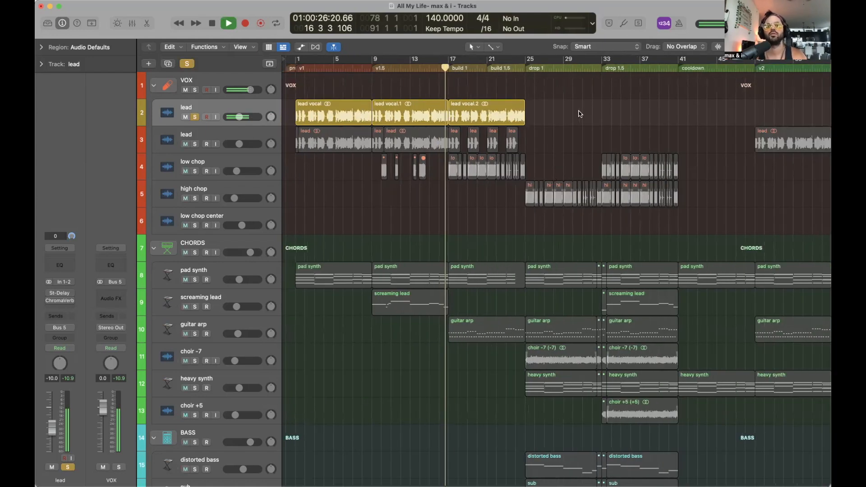
key("space")
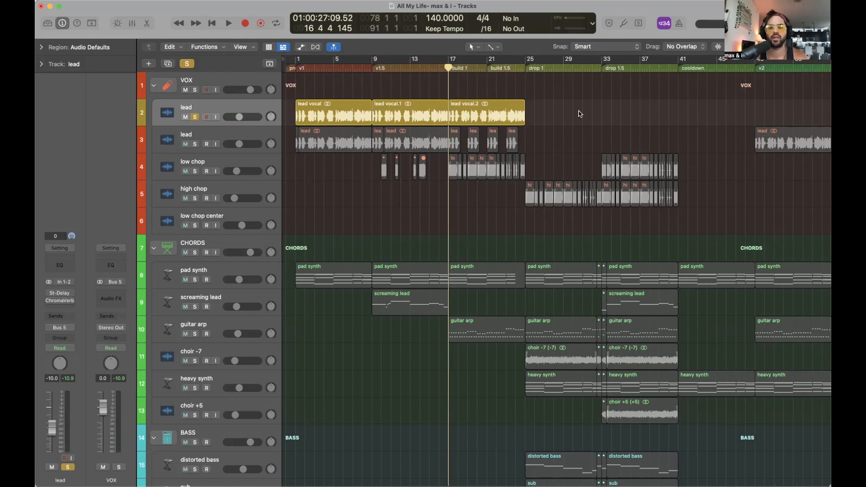
Step: Set the playhead to bar 17 at the start of build 1 and unsolo the upper lead track
left_click(445, 66)
key("super+Right")
key("super+Right")
key("super+Right")
key("super+Right")
key("super+Right")
key("super+Right")
key("super+Right")
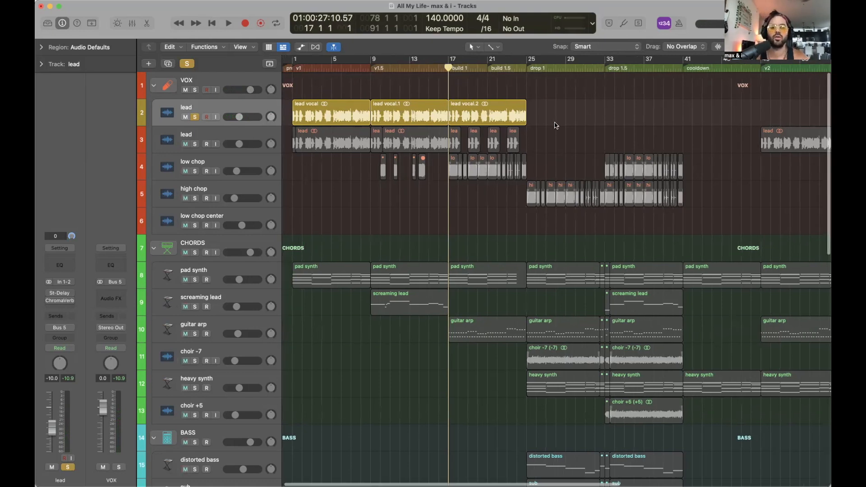
left_click(195, 119)
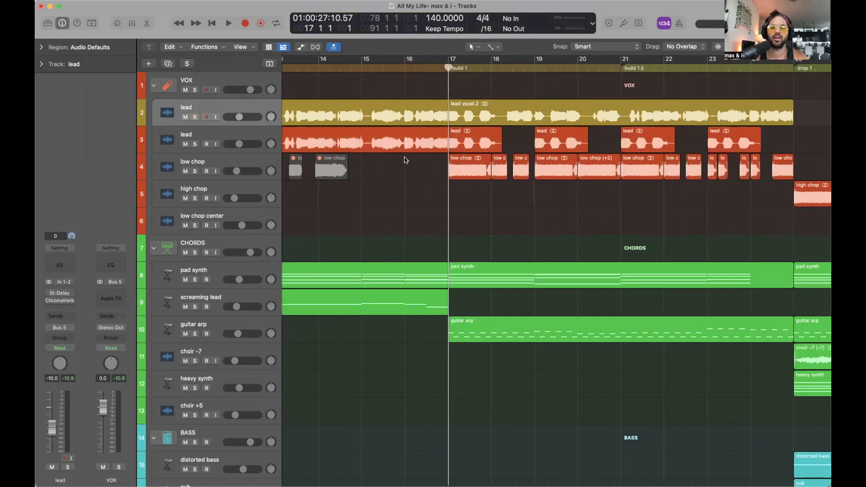
Step: Assign the Scissors Tool as the secondary tool
key("super+Left")
key("super+Left")
key("super+Left")
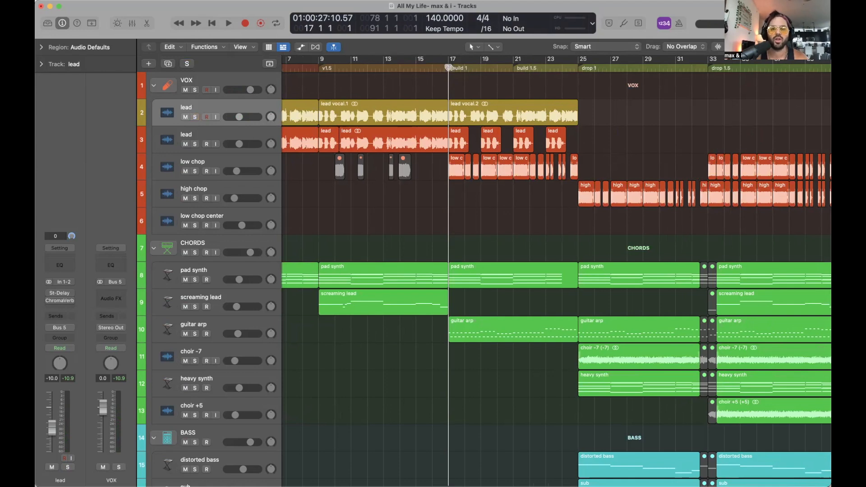
key("super+Right")
key("super+Right")
key("super+Right")
key("super+Right")
left_click(496, 48)
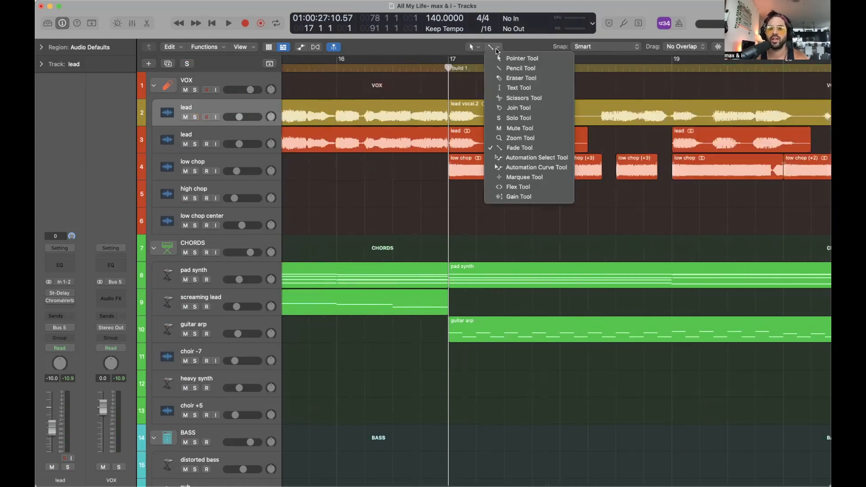
left_click(547, 98)
Step: Split the lead vocal copy in build 1 at bar 18 beat 2, matching the lead region below, and delete the remainder
scroll(587, 92, "right", 1)
scroll(588, 92, "right", 1)
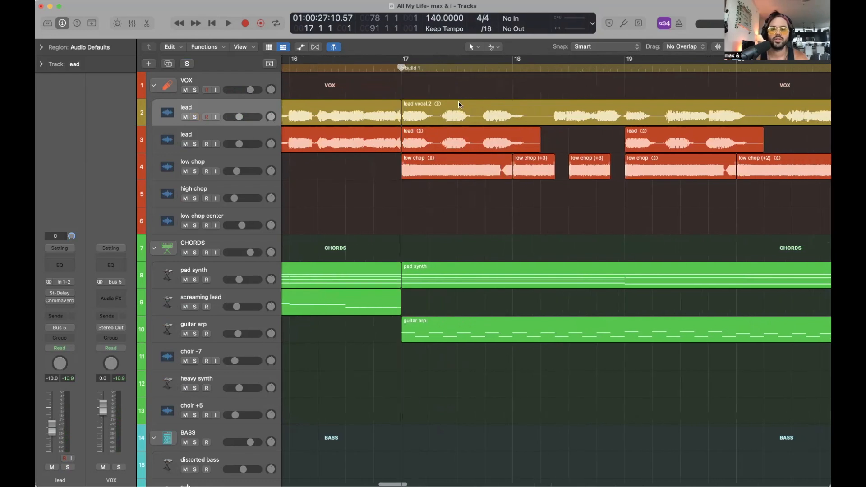
left_click(540, 64)
left_click(573, 120)
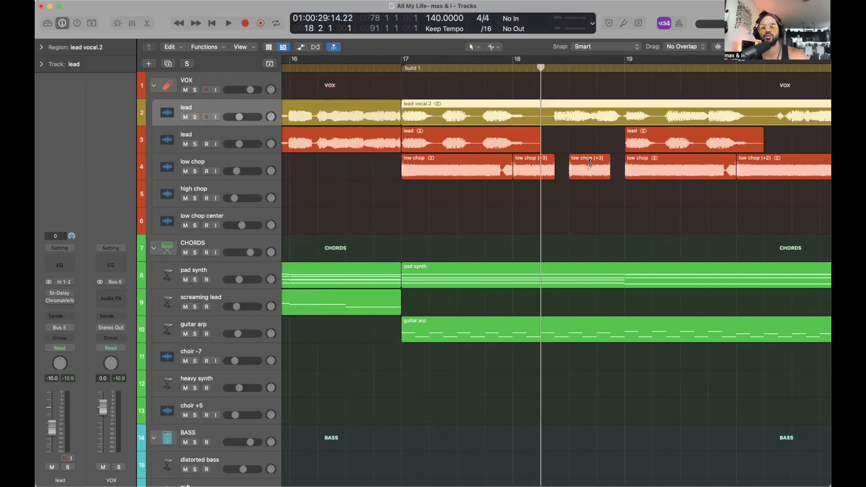
key("super+t")
key("super+Left")
key("super+Left")
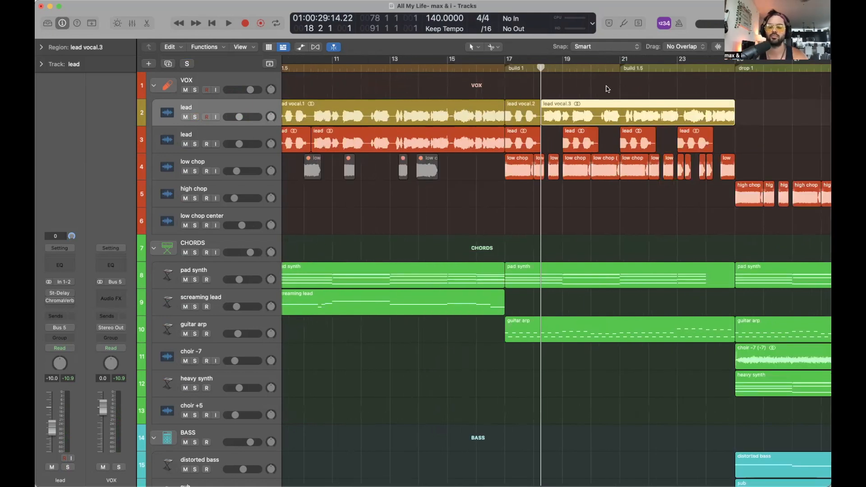
key("Delete")
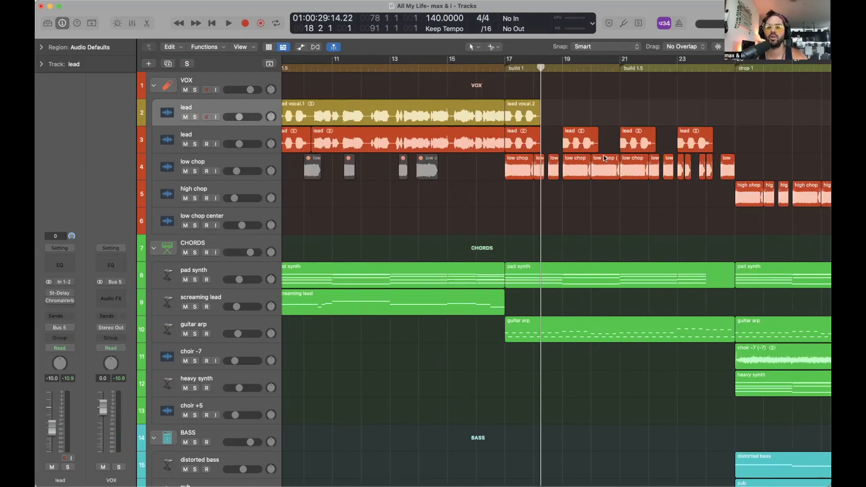
Step: Repeat the short lead vocal region at bar 17 and move the copy to start at bar 19
left_click_drag(541, 67, 505, 68)
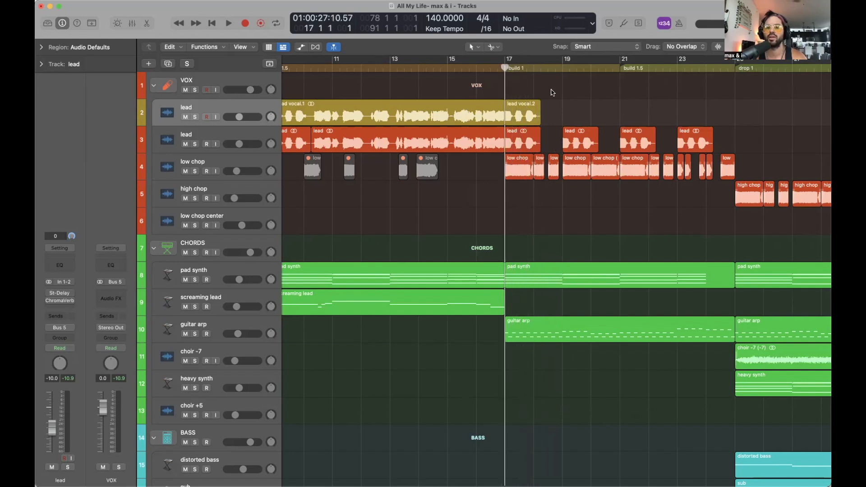
scroll(559, 106, "right", 3)
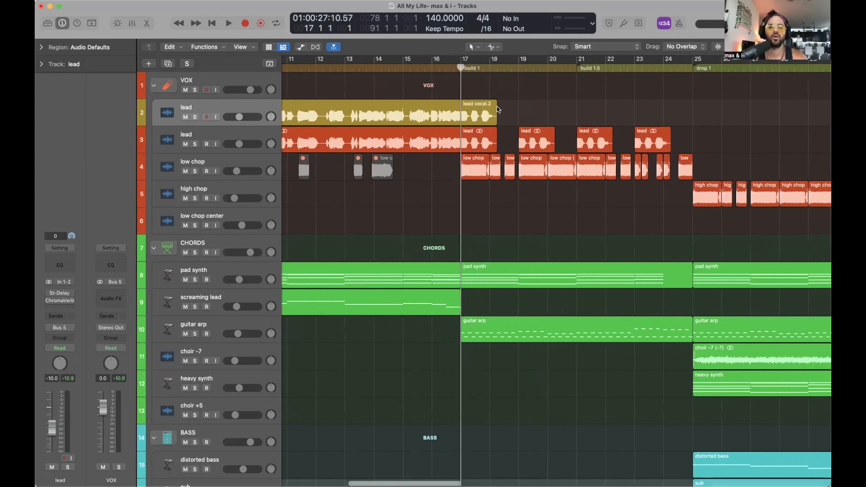
left_click(495, 110)
scroll(584, 104, "down", 1)
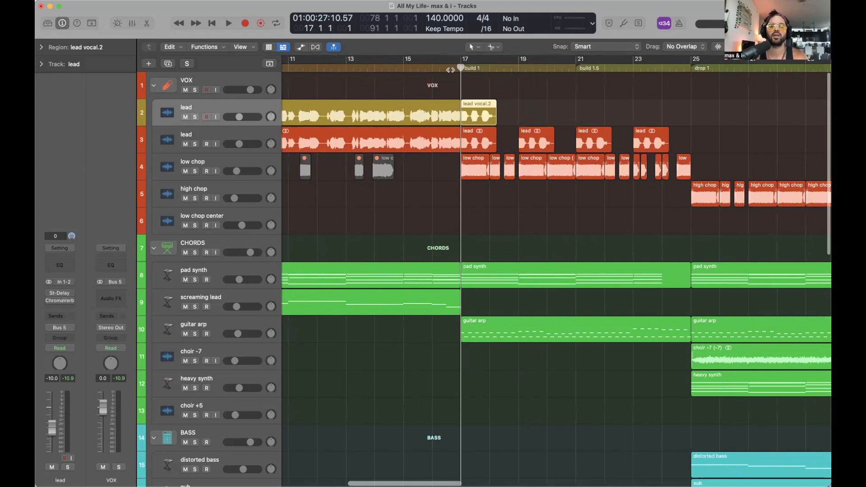
scroll(496, 98, "down", 3)
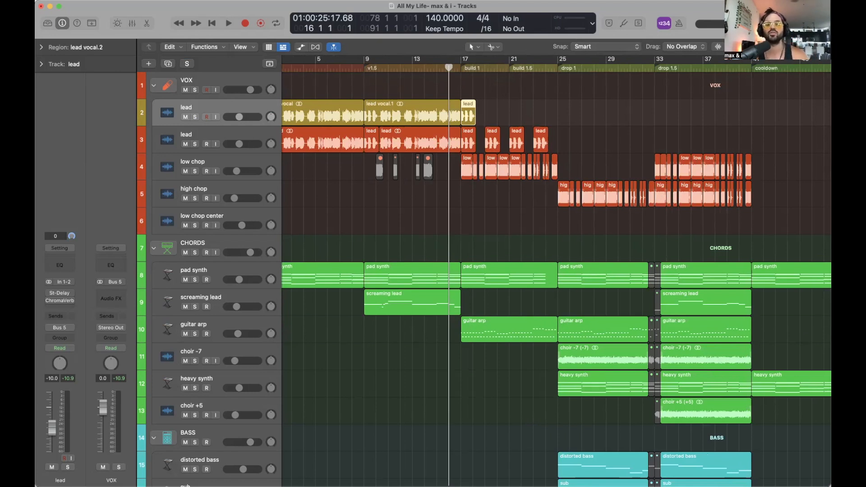
key("super+Right")
key("super+Right")
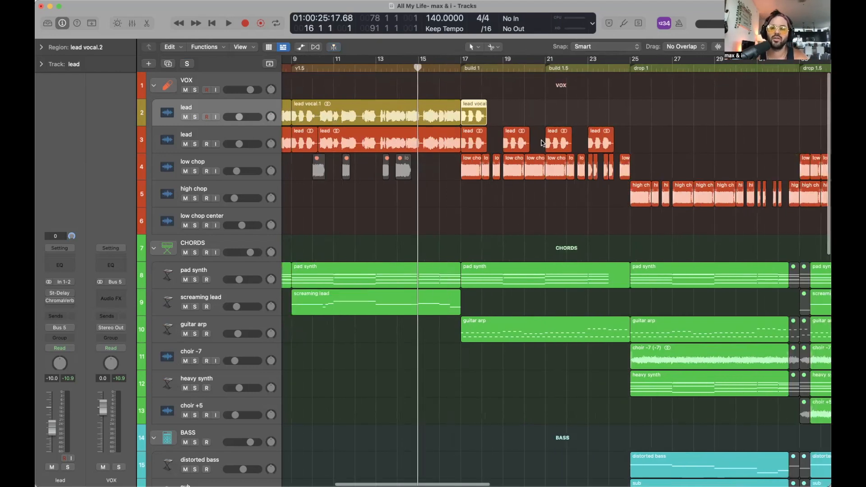
key("super+r")
left_click(545, 67)
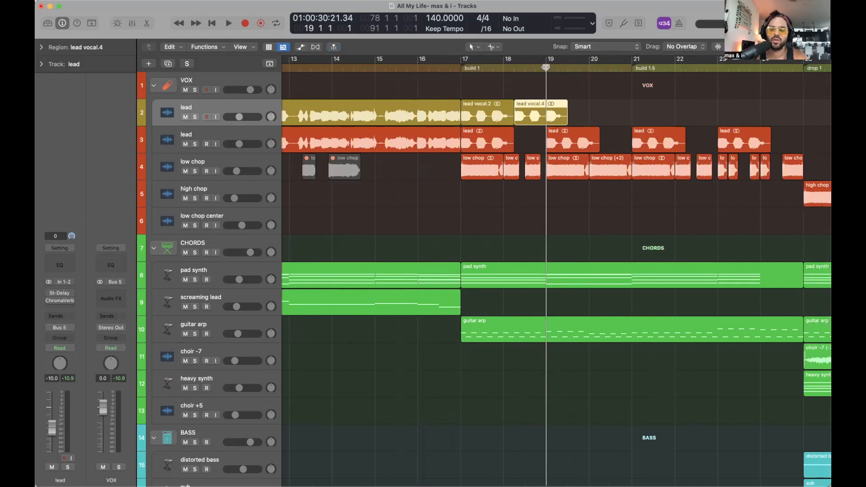
key("super+Left")
key("super+Left")
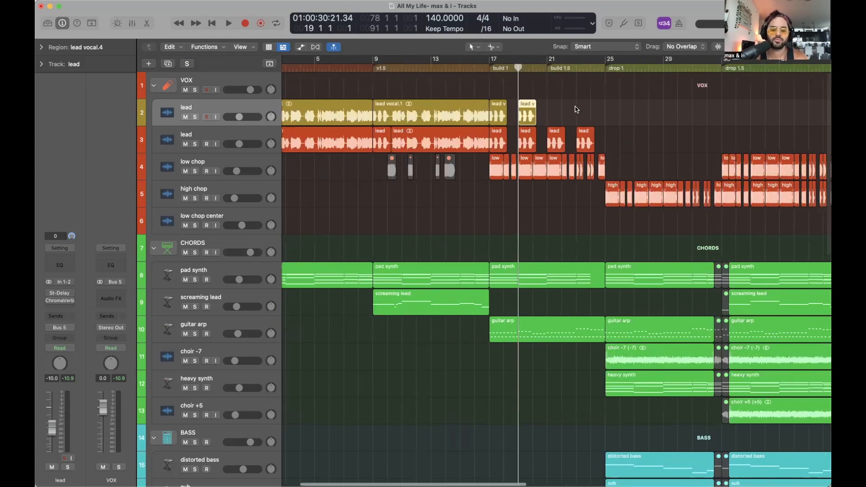
Step: Repeat the short lead vocal region twice more, placing the copies at bars 21 and 23 above the matching lead regions
key("super+r")
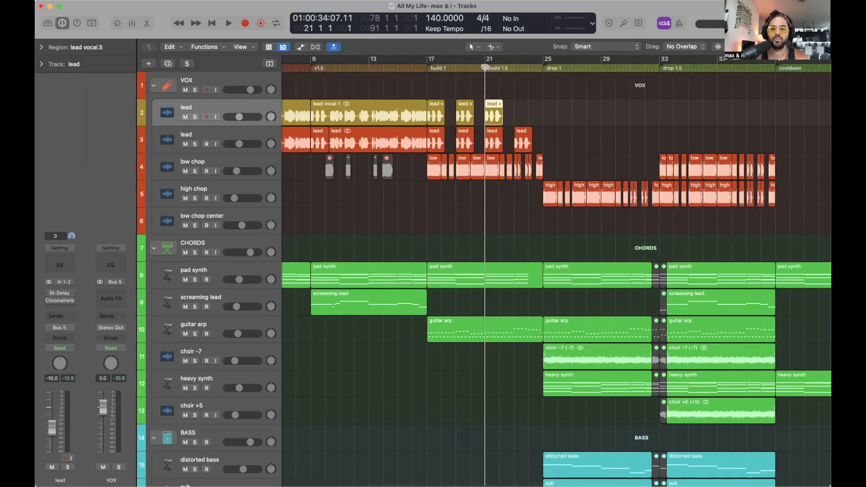
key("super+r")
key("period")
key("period")
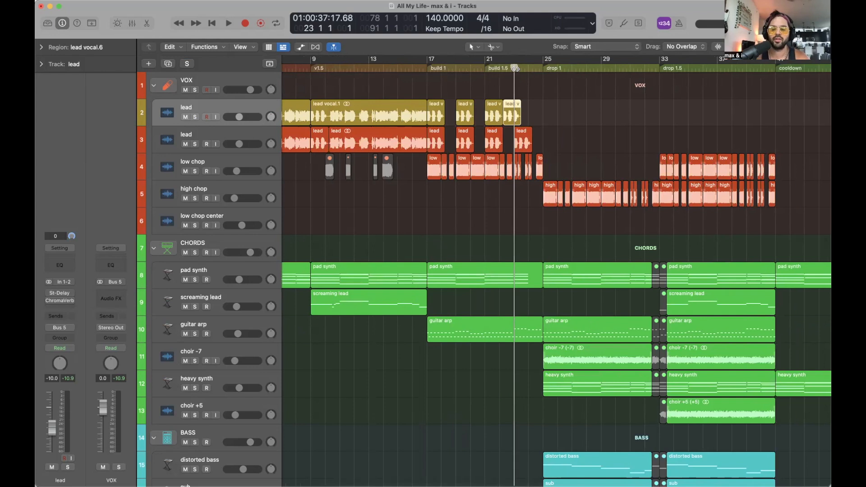
key("semicolon")
scroll(570, 124, "up", 1)
scroll(569, 124, "up", 3)
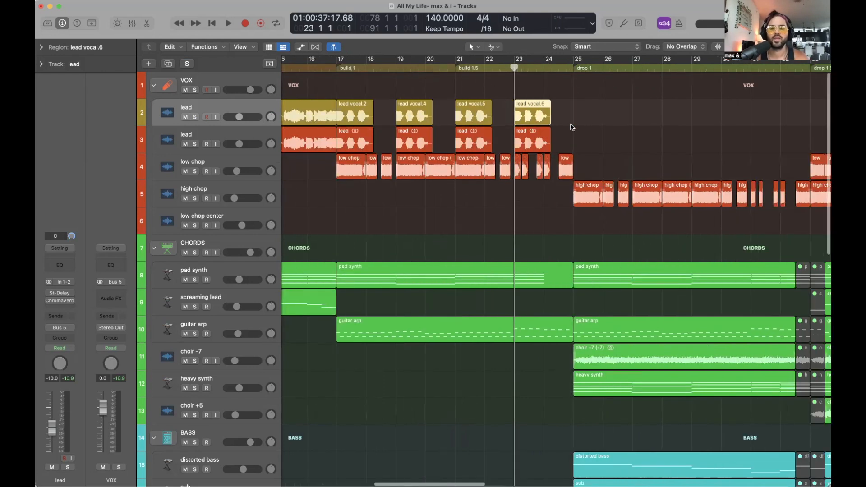
Step: Set a cycle range from bar 17 to bar 25 over the build sections and clear the region selection
left_click(452, 60)
left_click_drag(452, 59, 688, 61)
left_click(699, 132)
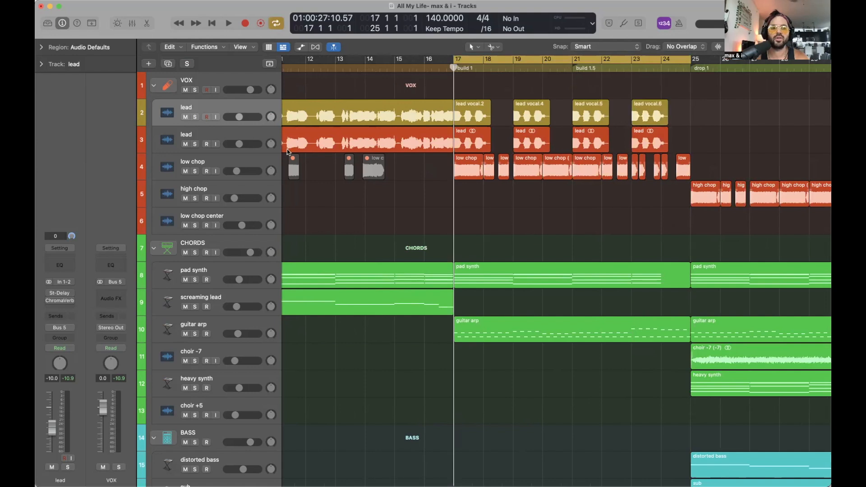
Step: Solo the upper lead track and listen to the chopped lead vocals from bar 17
left_click(194, 116)
scroll(629, 110, "down", 2)
key("space")
scroll(670, 145, "right", 3)
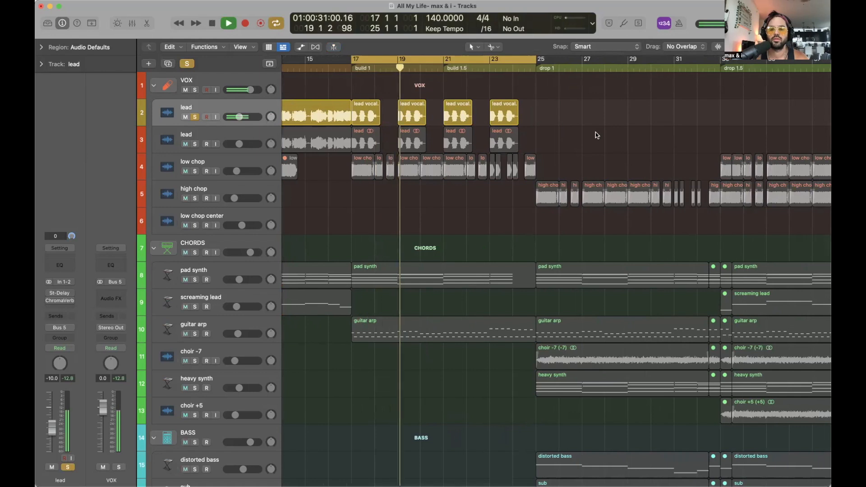
key("space")
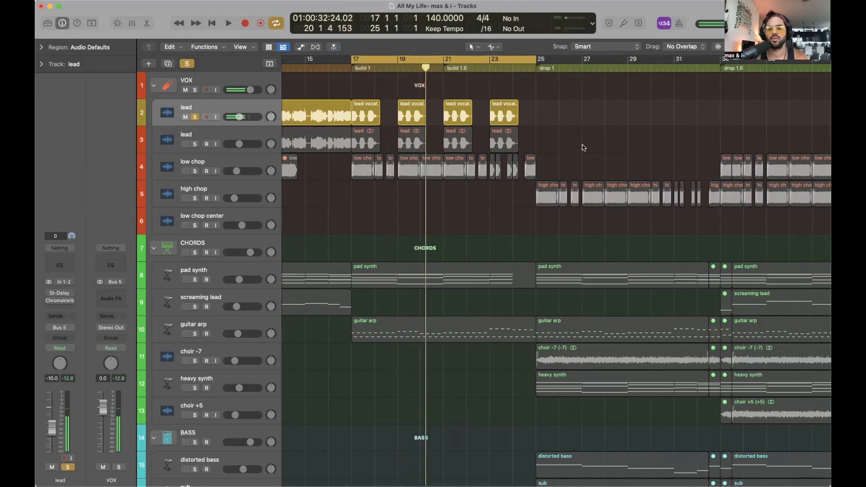
Step: Switch the solo from the upper lead track to the red lead track directly below it
left_click(195, 118)
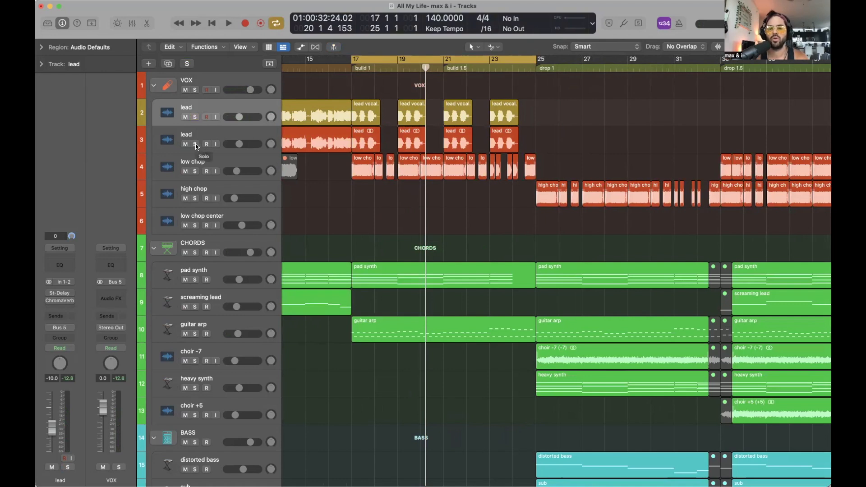
left_click(195, 144)
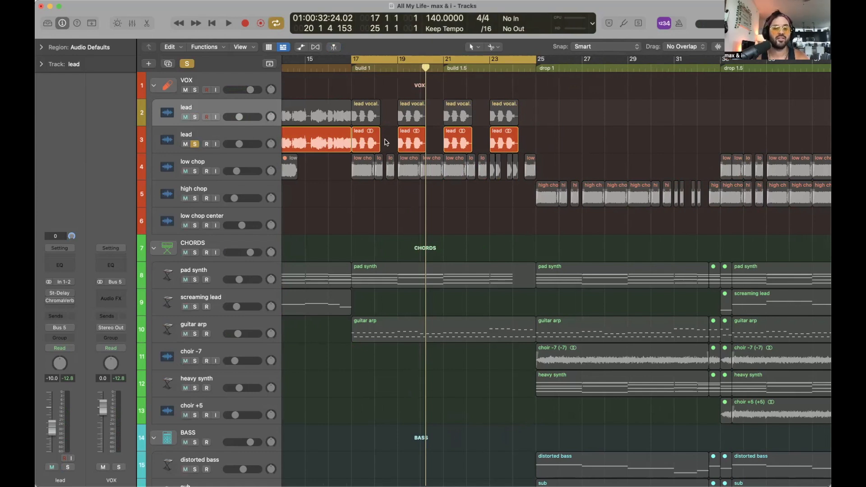
Step: Listen to the red lead track's build regions in solo, and solo the yellow lead track in its place
key("space")
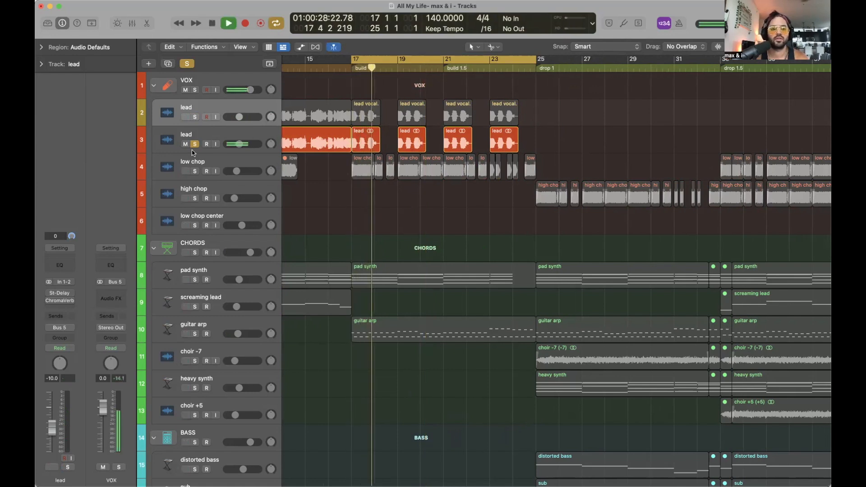
left_click(216, 135)
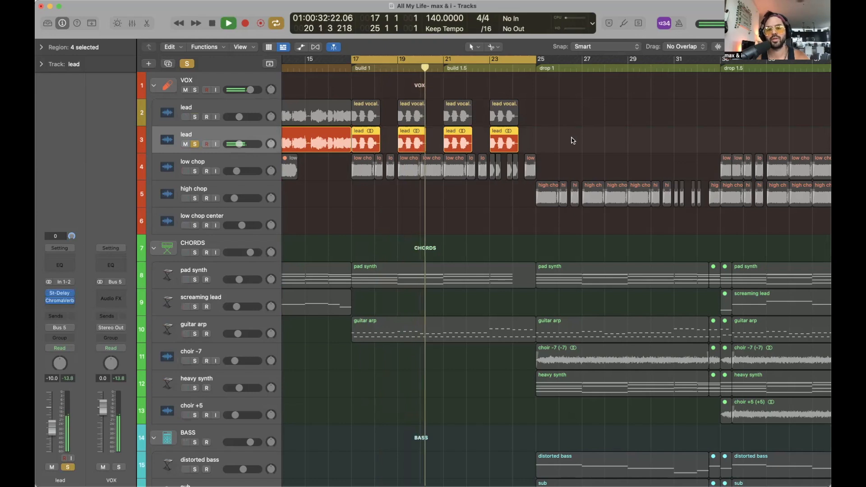
key("space")
left_click(195, 144)
left_click(195, 117)
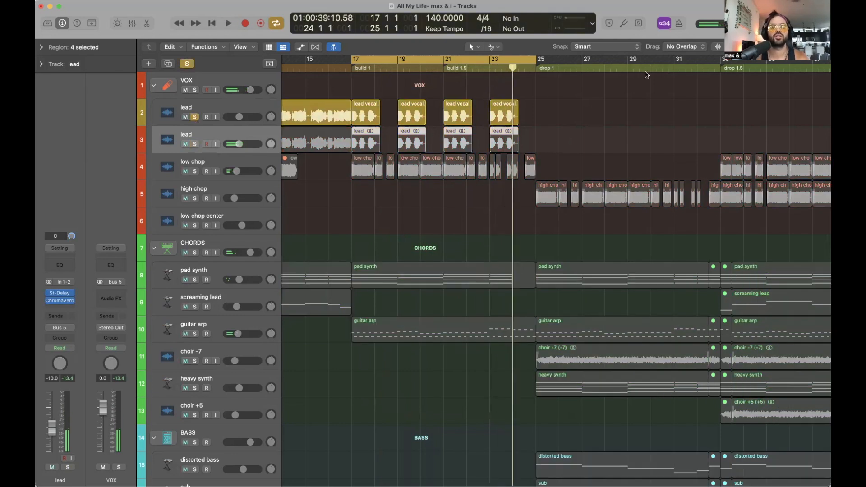
Step: Open the lead vocal region at bar 21 in an enlarged audio track editor with Flex Pitch as the flex mode
double_click(456, 113)
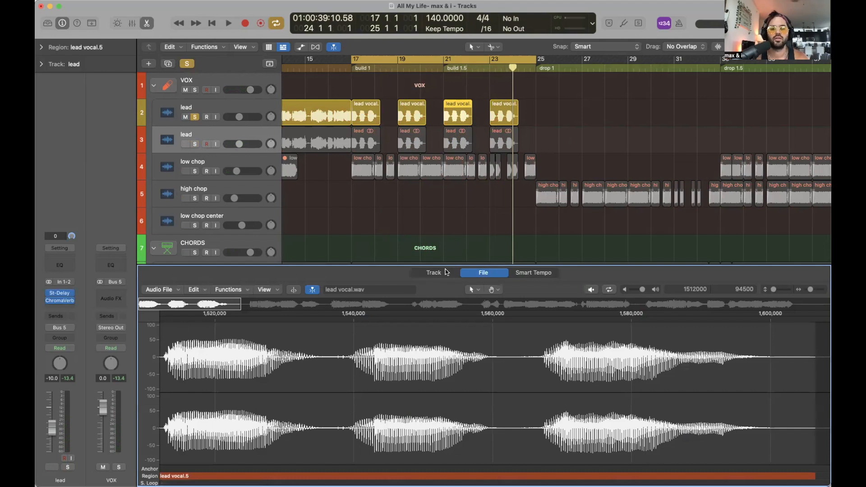
left_click_drag(446, 266, 434, 129)
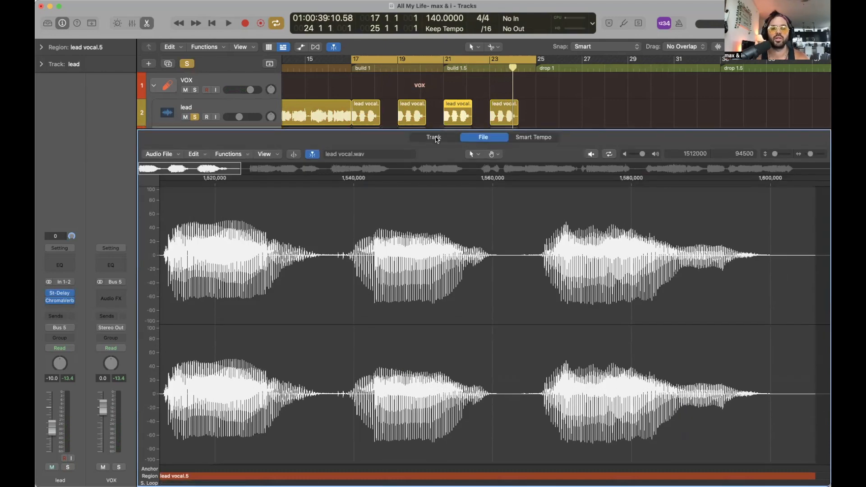
left_click(433, 137)
left_click(307, 156)
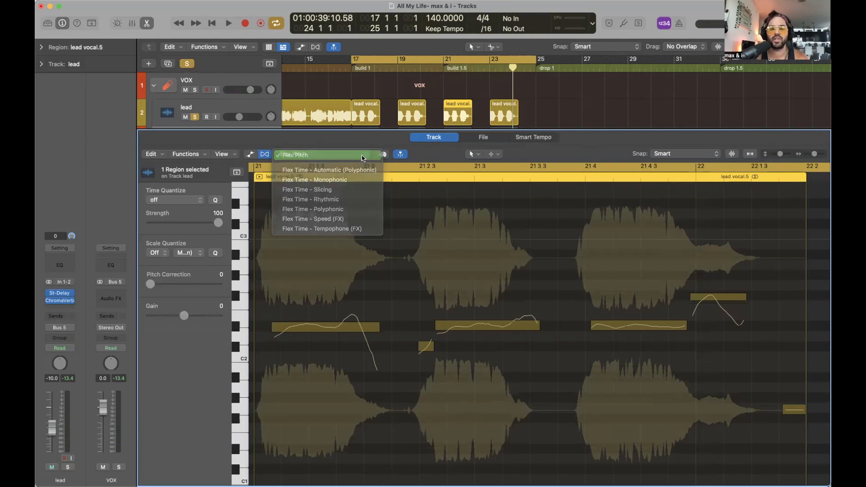
left_click(265, 155)
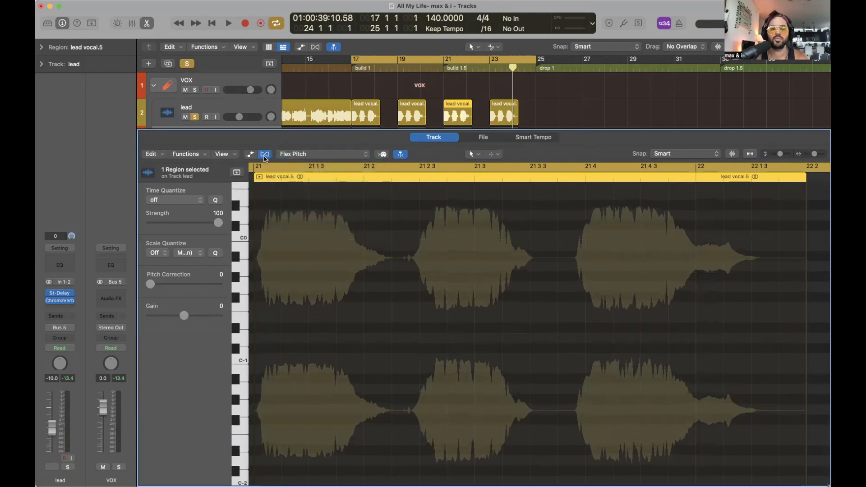
left_click(344, 155)
left_click(318, 156)
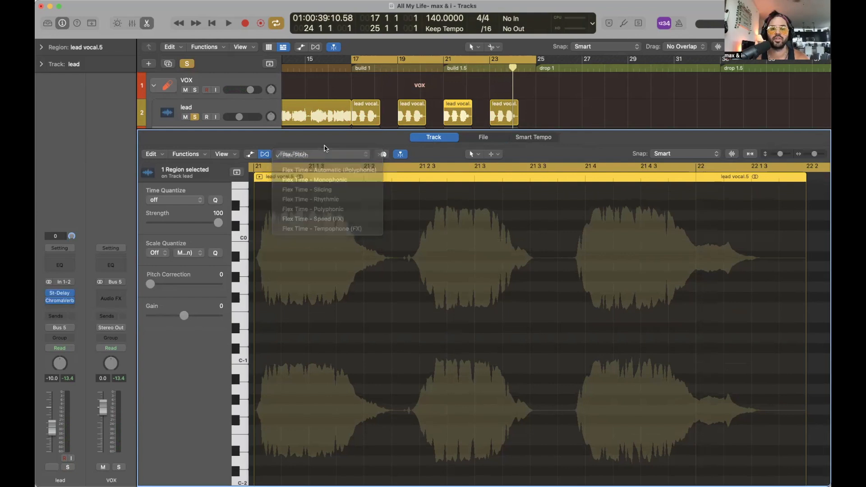
Step: Examine the detected pitch notes of the lead vocal regions from the verse through bar 24
scroll(566, 312, "up", 3)
scroll(567, 312, "up", 5)
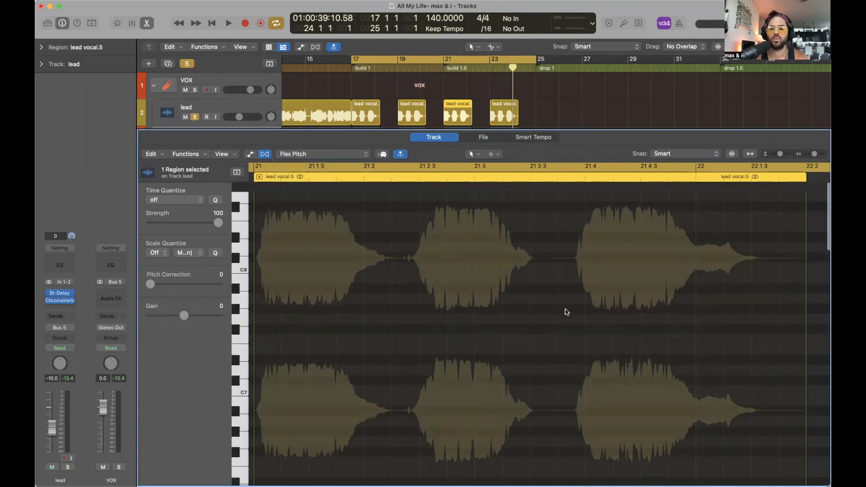
key("super+Left")
key("super+Left")
key("super+Left")
key("super+Left")
key("super+Left")
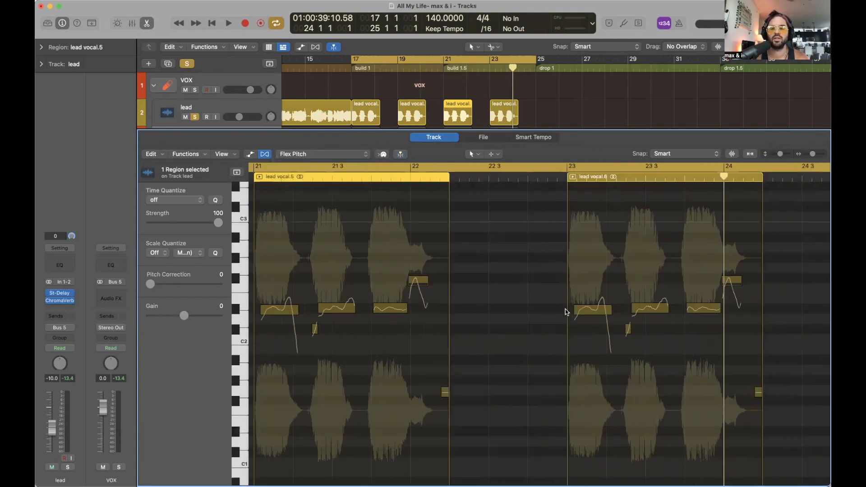
scroll(567, 312, "left", 5)
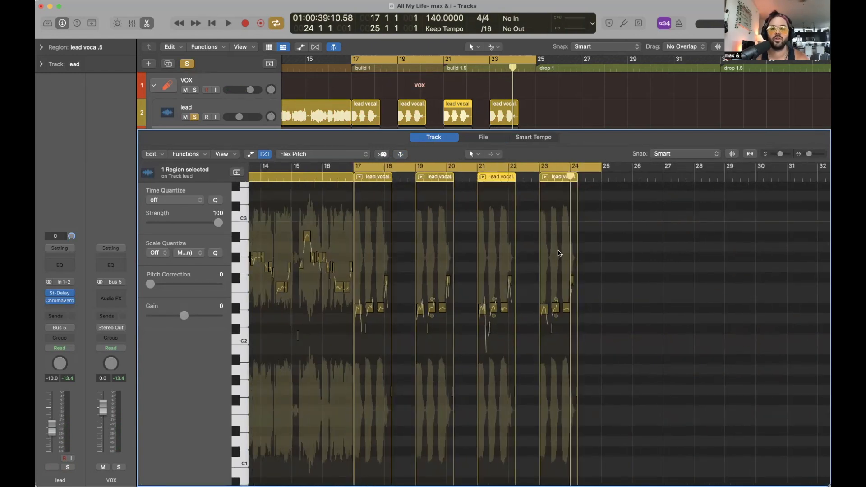
key("super+Right")
key("super+Right")
Step: Set a cycle range from bar 21 to bar 23 and listen to the lead vocal region there
left_click(443, 67)
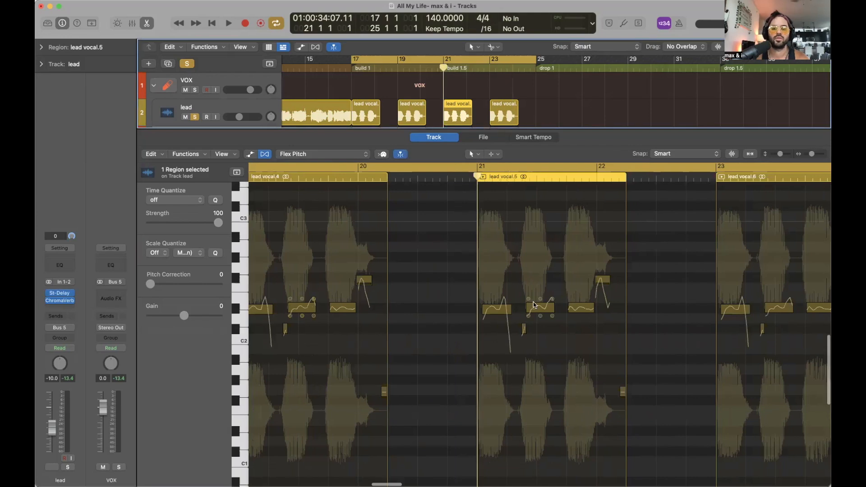
key("super+Right")
key("super+Right")
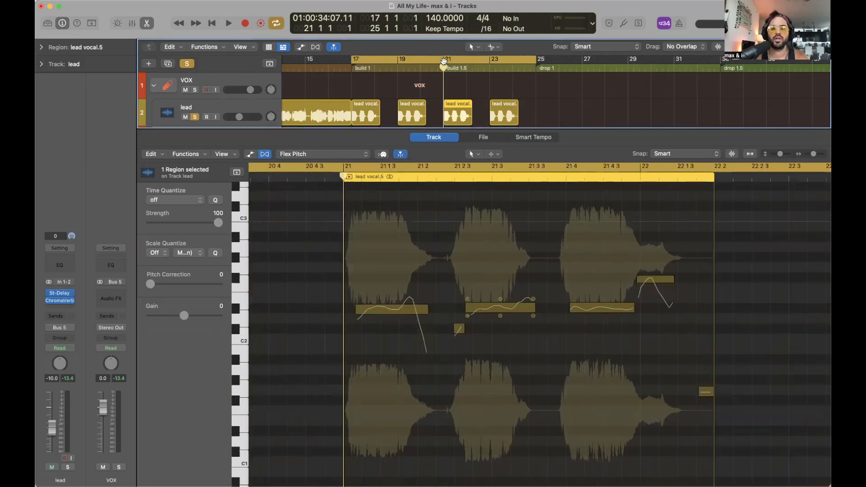
left_click_drag(443, 62, 498, 64)
key("space")
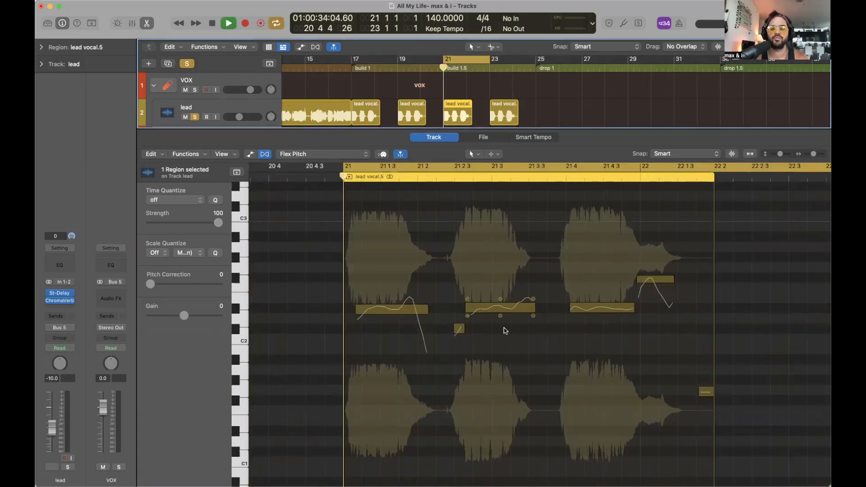
scroll(536, 371, "right", 2)
key("space")
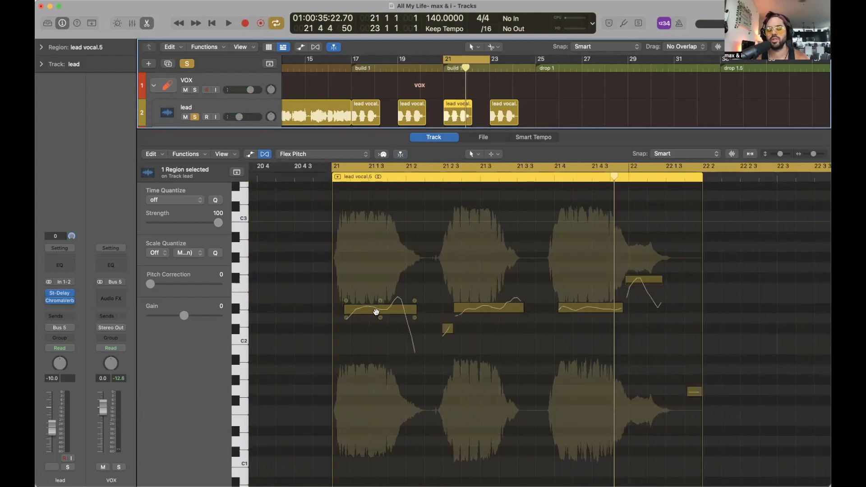
Step: Raise the first long pitch note of the bar 21 lead vocal region and audition the change
left_click_drag(389, 311, 391, 269)
key("space")
key("space")
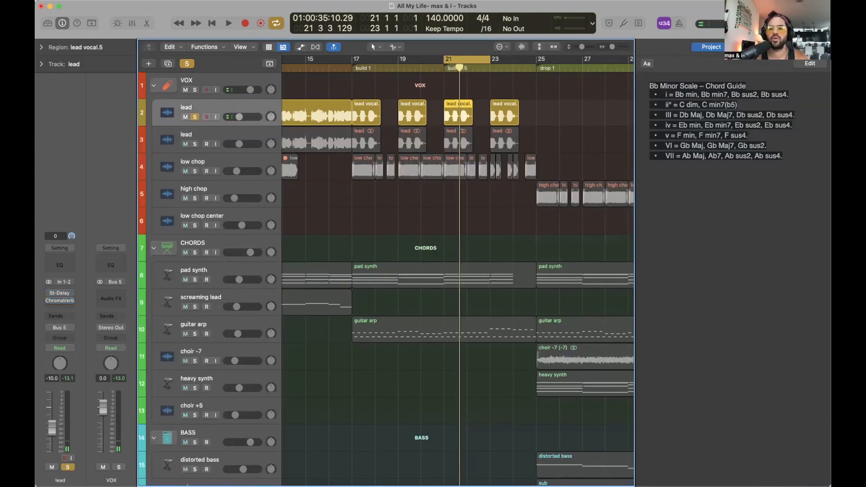
Step: Close the project notes and, with the cycle off, play the soloed lead vocal from bar 17 through the build sections
left_click(700, 23)
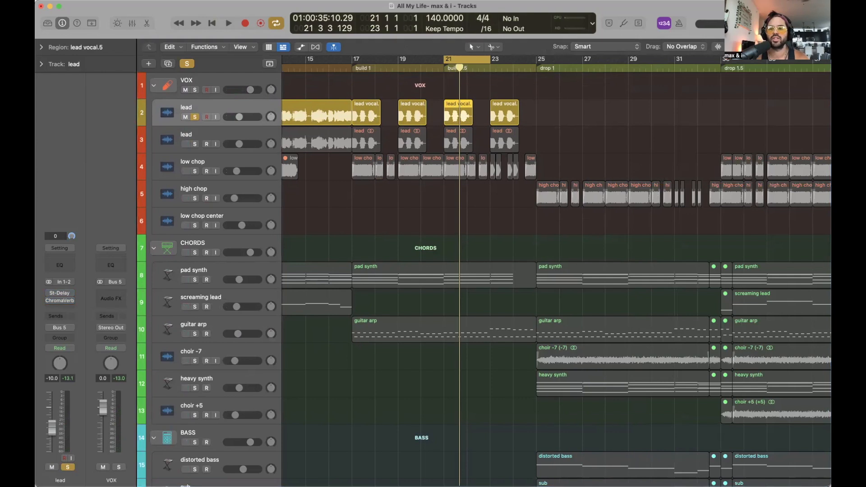
key("super+Left")
key("super+Left")
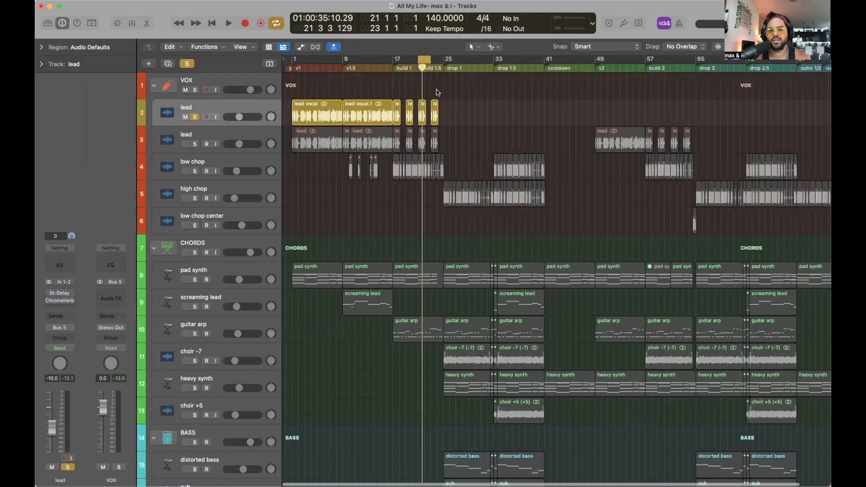
left_click(392, 65)
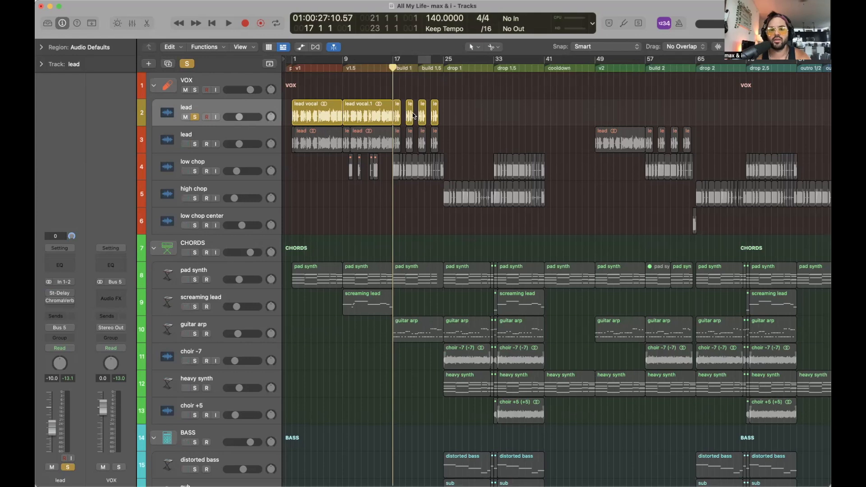
key("super+Right")
key("super+Right")
key("super+Right")
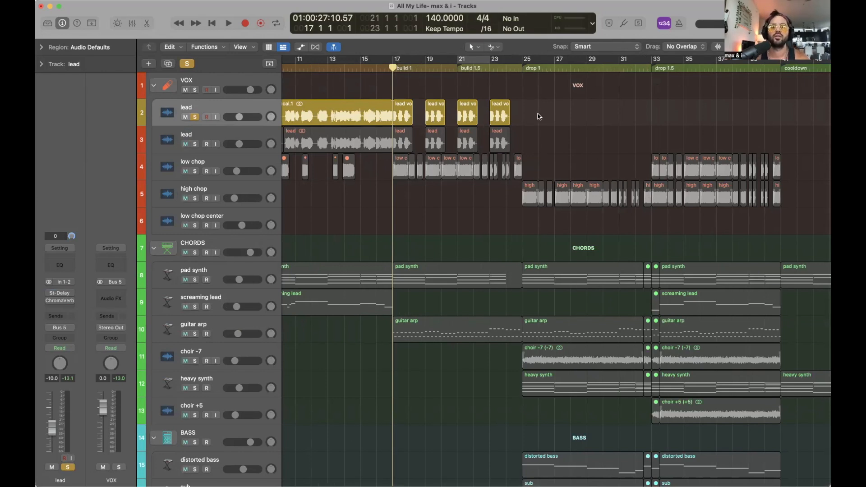
key("space")
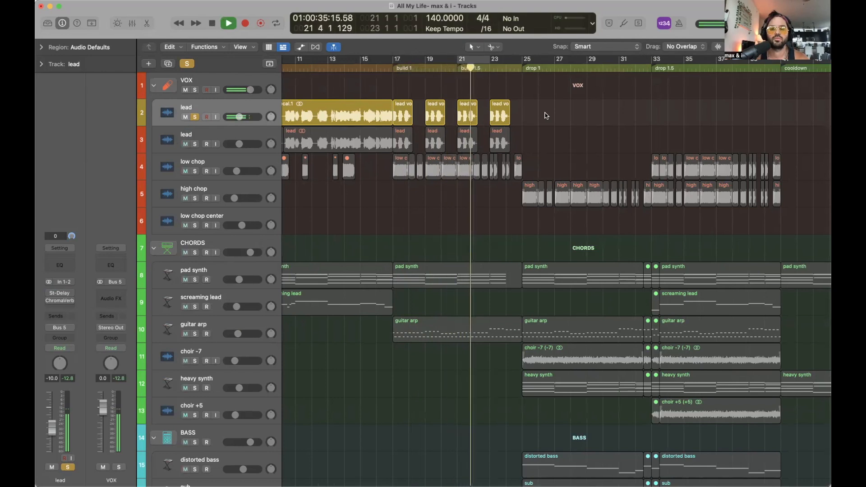
key("super+Left")
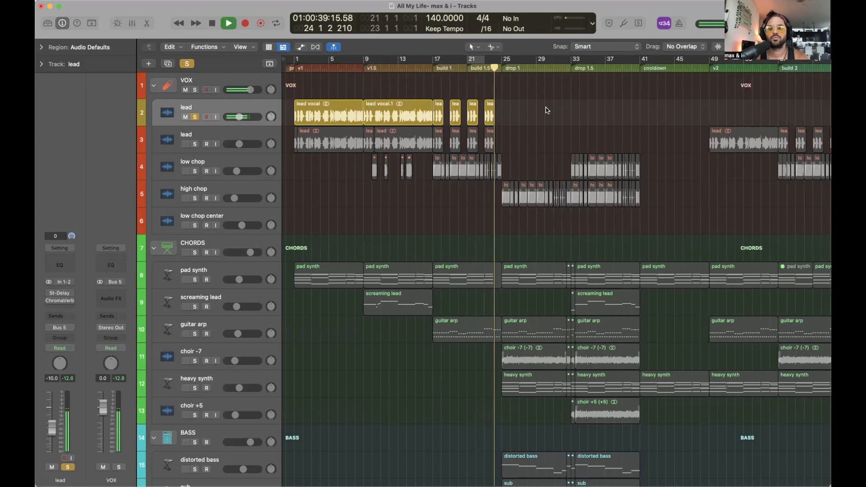
key("space")
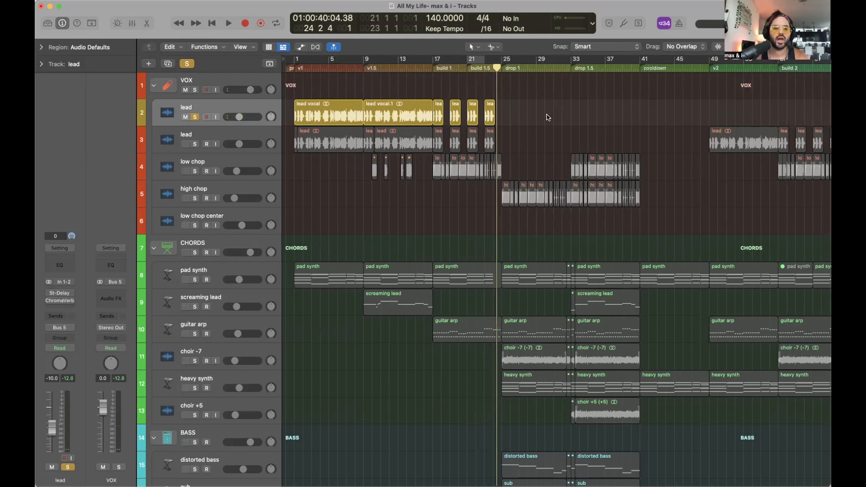
Step: Turn off the solo on the yellow lead track and set a cycle range from bar 1 to bar 33
left_click(195, 116)
key("super+Left")
key("super+Left")
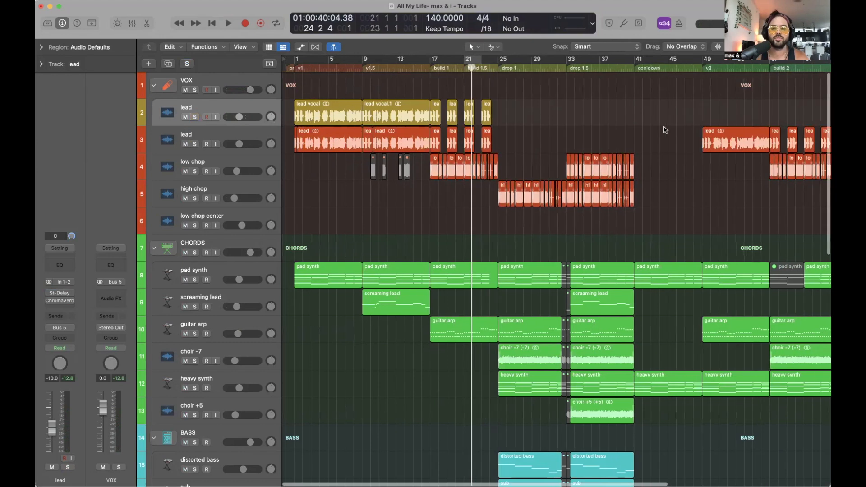
left_click_drag(294, 60, 533, 59)
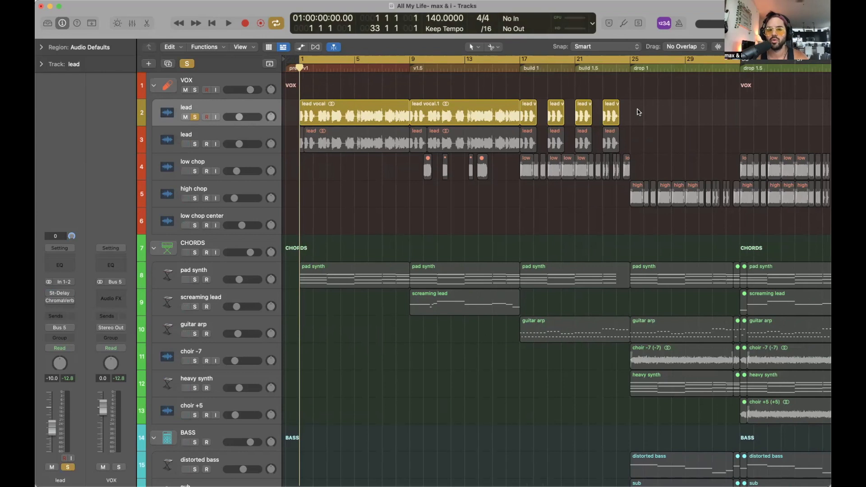
Step: Set the fade-out of the four short lead vocal regions in the build sections to 1
left_click_drag(630, 111, 529, 114)
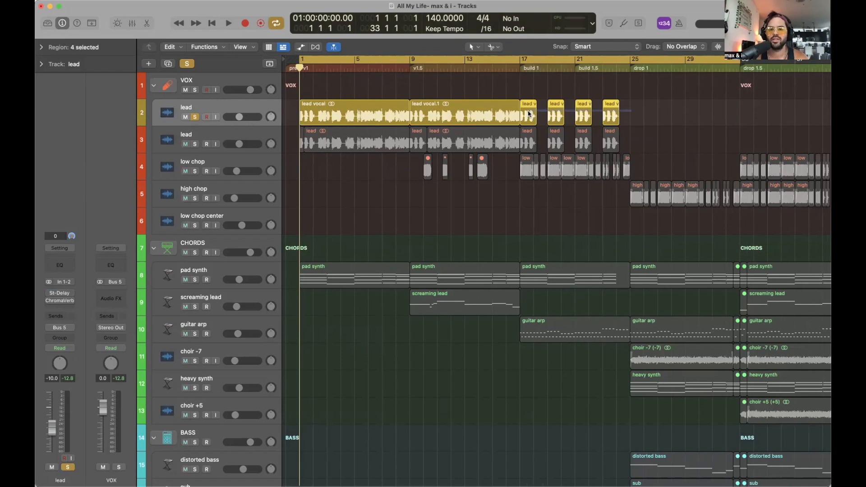
left_click(43, 48)
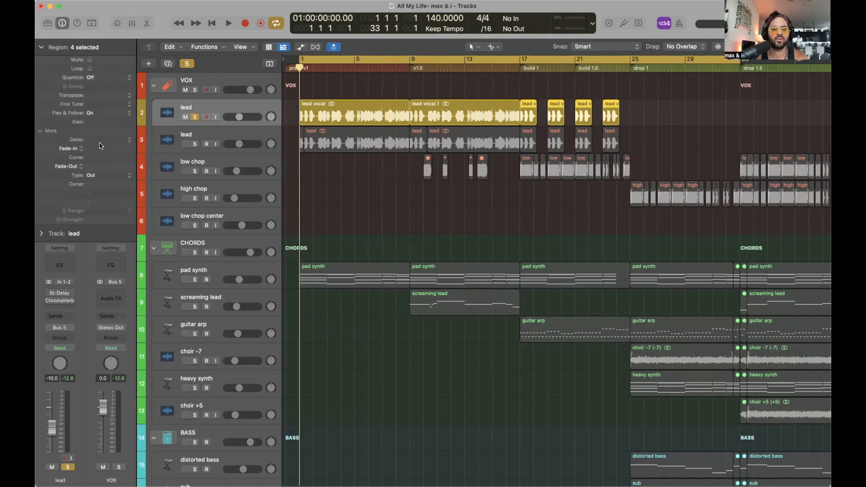
double_click(90, 166)
type("1")
key("Return")
left_click_drag(645, 139, 530, 143)
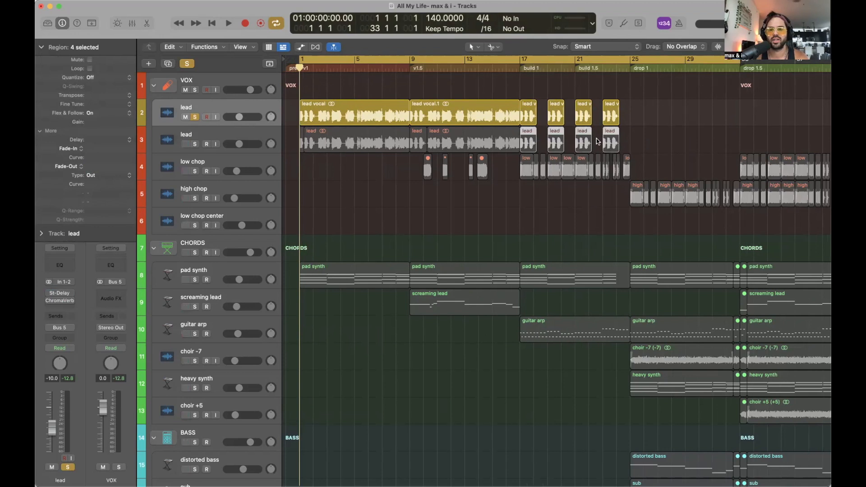
left_click(661, 131)
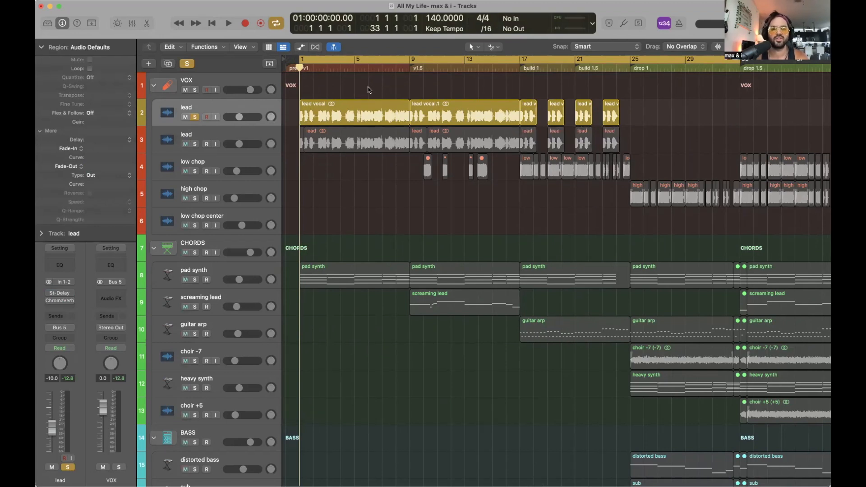
Step: Set the fade-out of the two long verse lead vocal regions to 1 and collapse the region parameters
left_click_drag(368, 89, 411, 105)
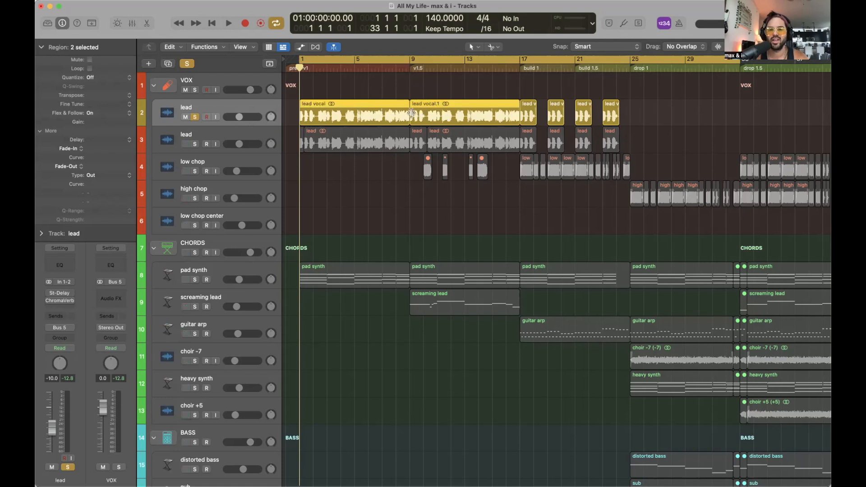
double_click(107, 166)
type("1")
key("Return")
left_click(437, 96)
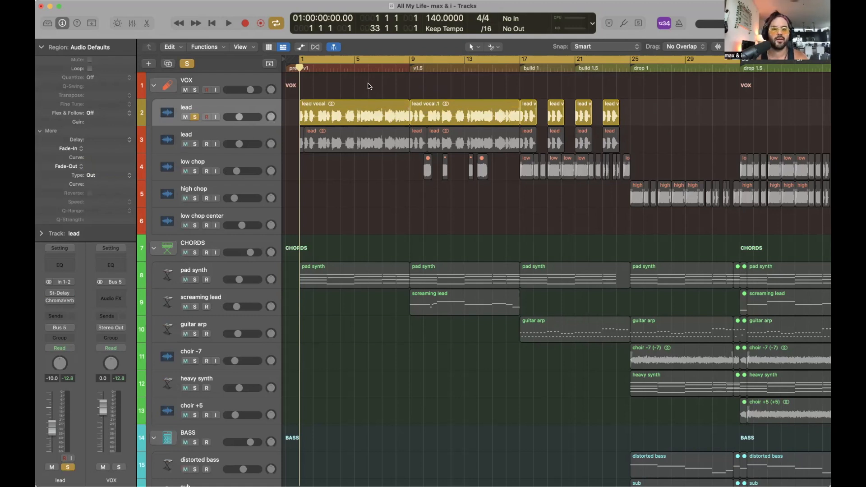
left_click(41, 47)
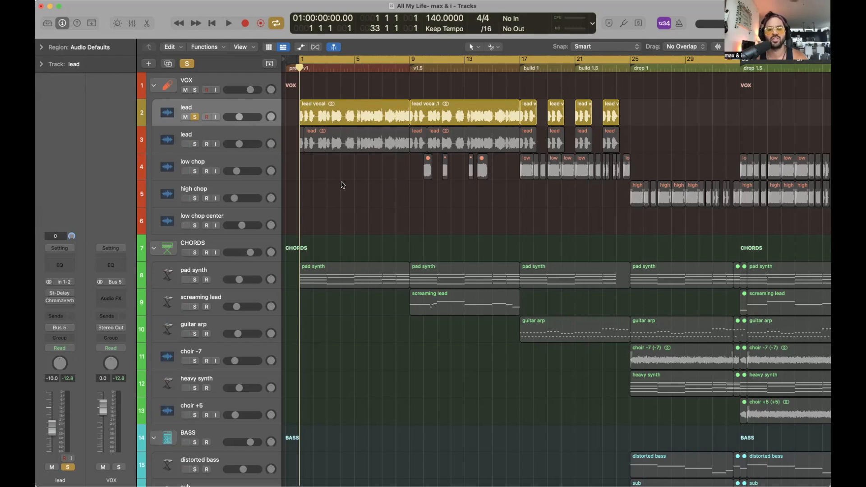
mouse_move(50, 294)
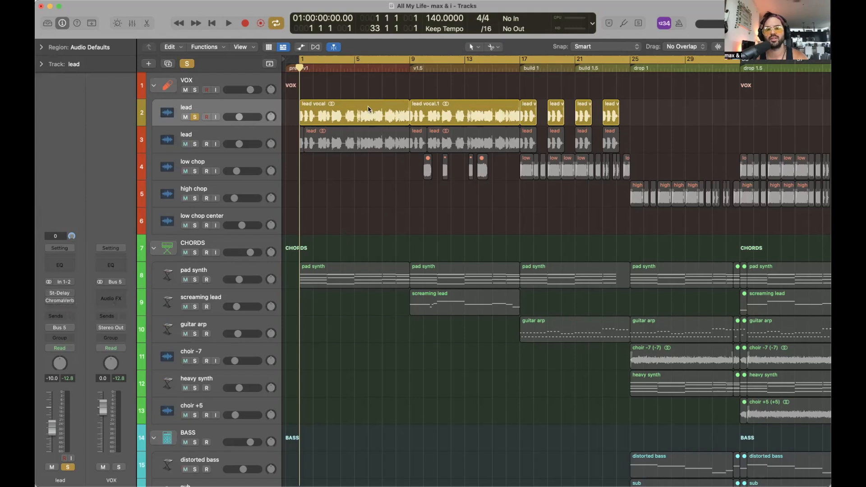
key("z")
key("super+Left")
key("super+Left")
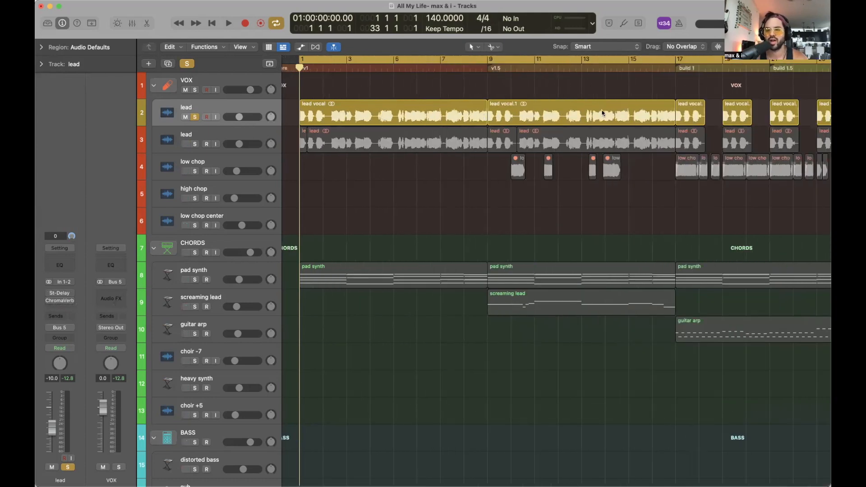
key("super+Left")
key("super+Left")
key("super+Right")
key("super+Right")
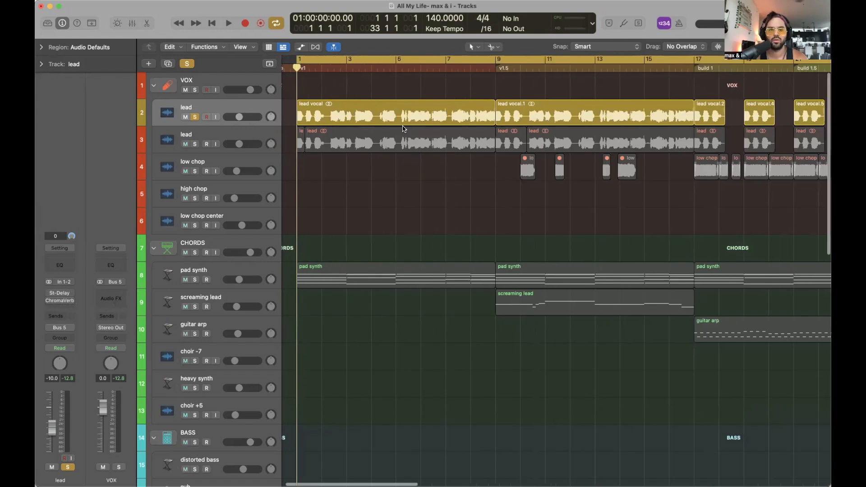
Step: Activate the Stereo Delay on the yellow lead vocal channel and open its settings
key("super+Left")
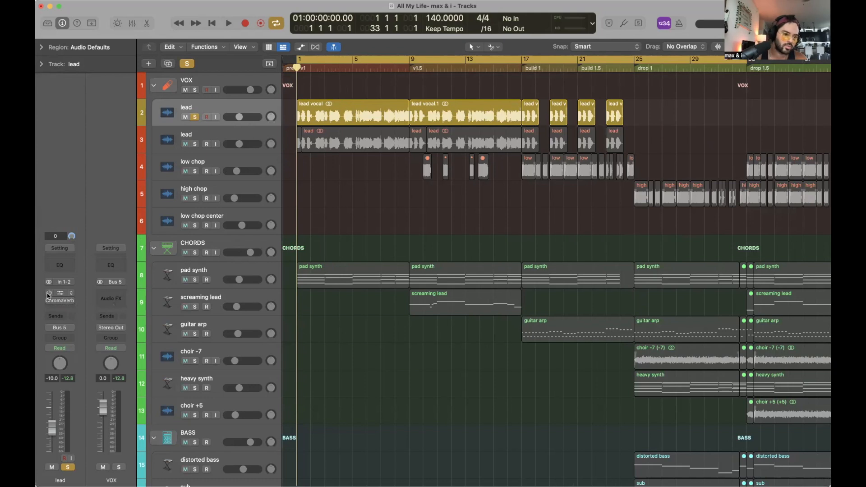
left_click(72, 294)
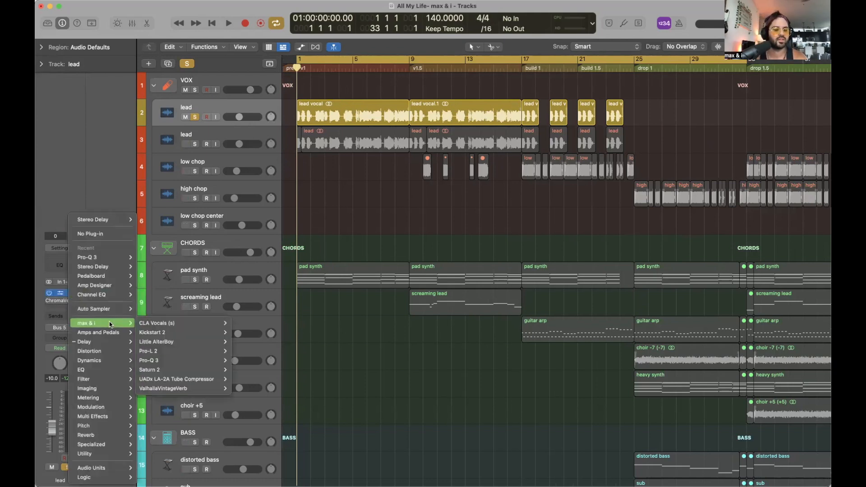
mouse_move(111, 342)
mouse_move(160, 369)
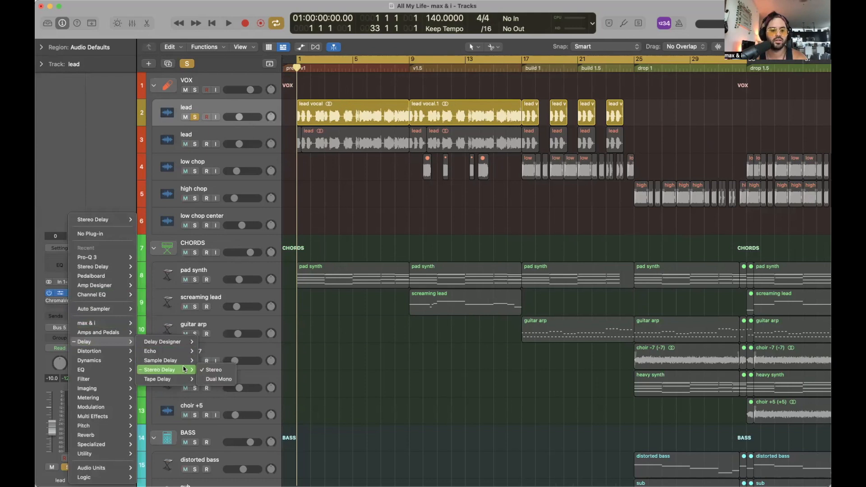
left_click(92, 267)
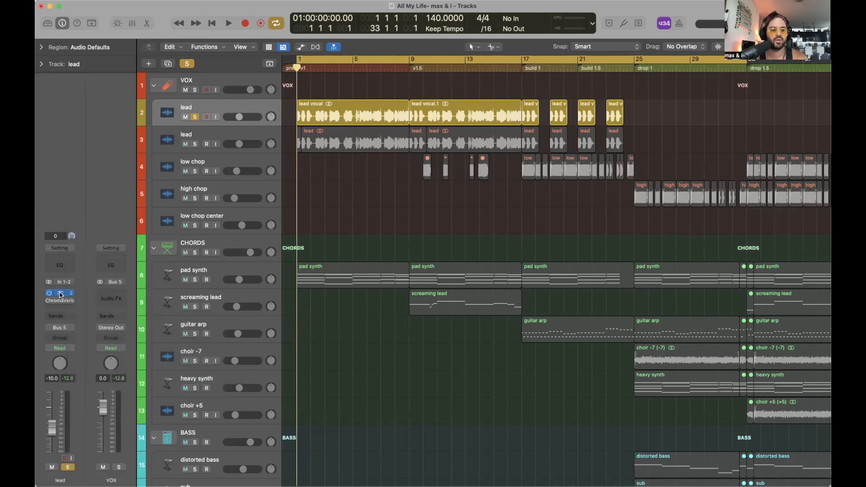
left_click_drag(502, 126, 425, 133)
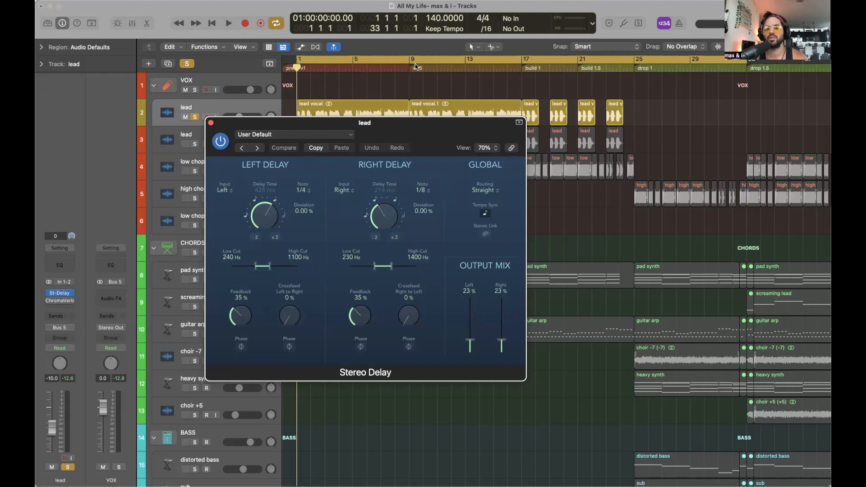
left_click_drag(412, 118, 438, 156)
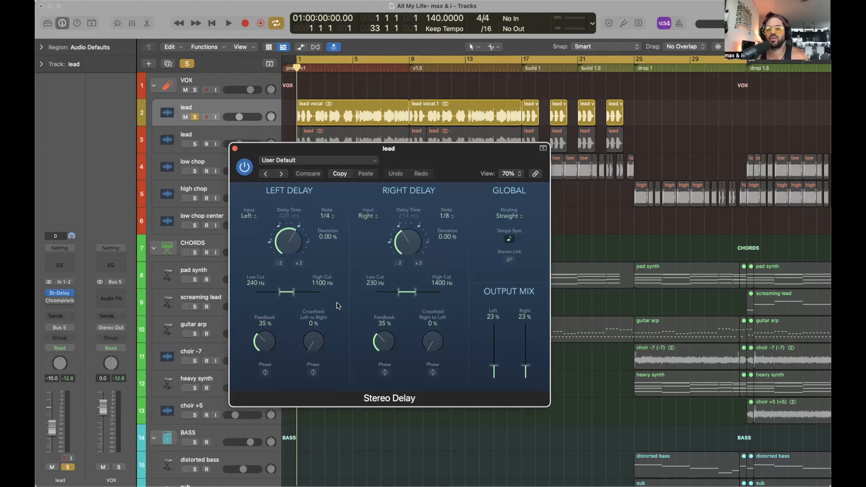
Step: Close the Stereo Delay settings and play the opening of the soloed lead vocal with the delay active
left_click(235, 149)
key("space")
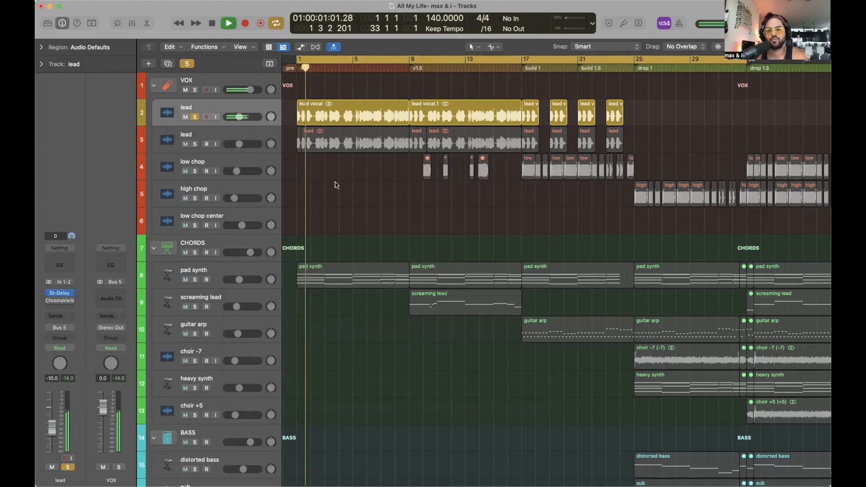
key("space")
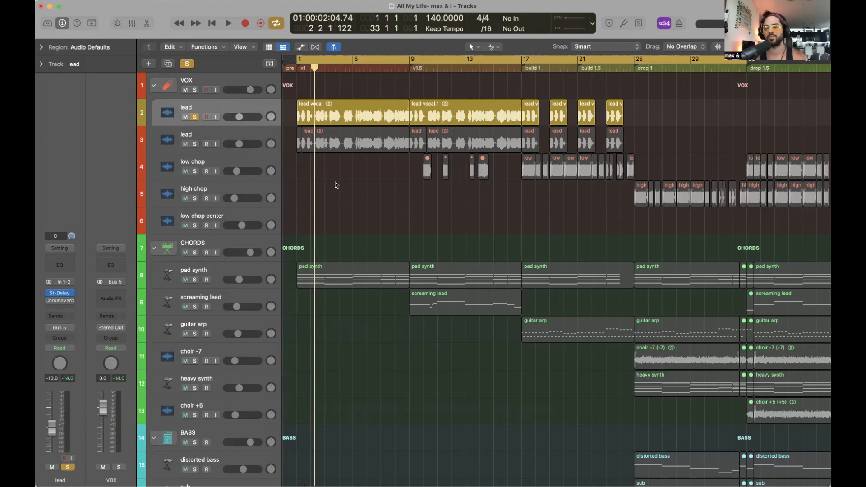
Step: Set the Stereo Delay's left and right output mix to 100% and listen to the soloed lead vocal
left_click(59, 292)
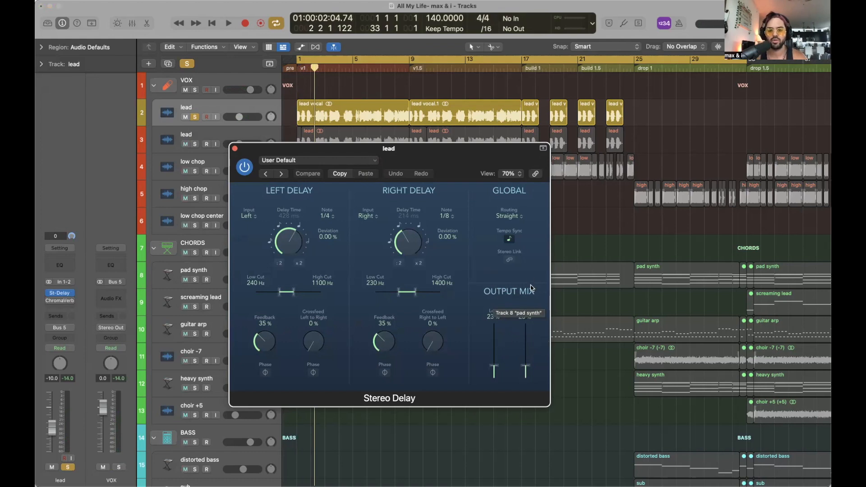
left_click(525, 367, "alt")
left_click(496, 367, "alt")
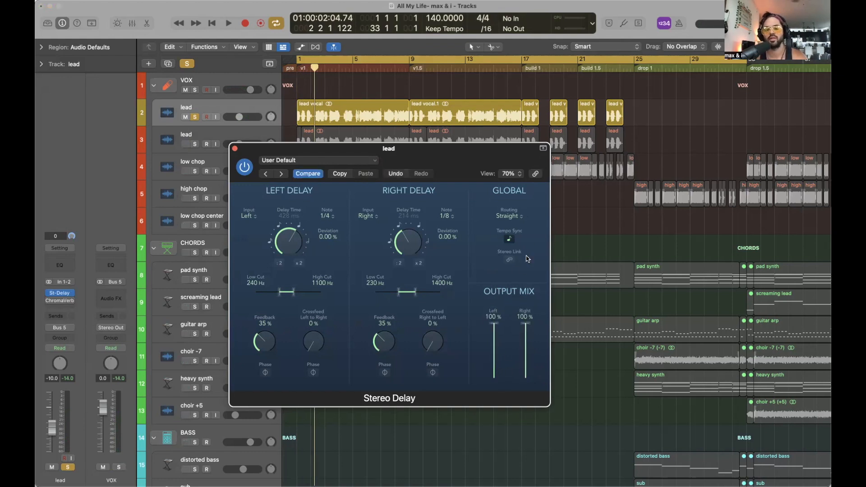
key("space")
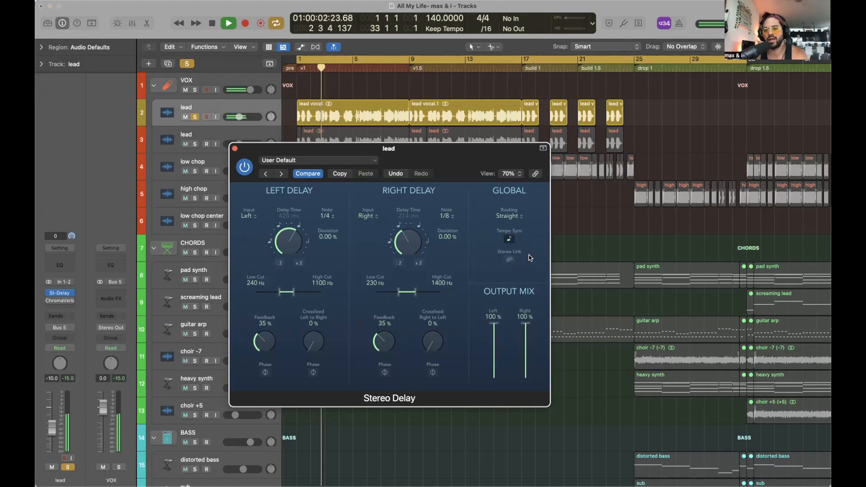
key("space")
Step: Undo both output mix changes in the Stereo Delay, replay the soloed lead vocal from bar 1 and close the delay settings
left_click(397, 174)
left_click(397, 174)
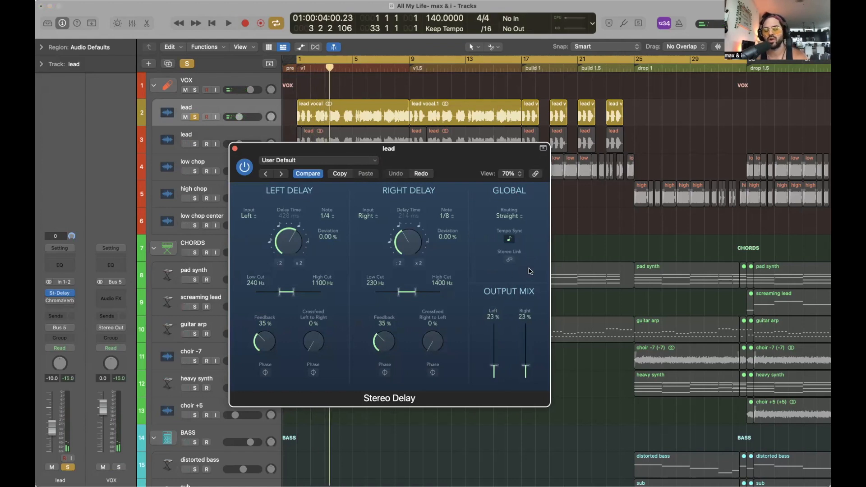
key("space")
key("space")
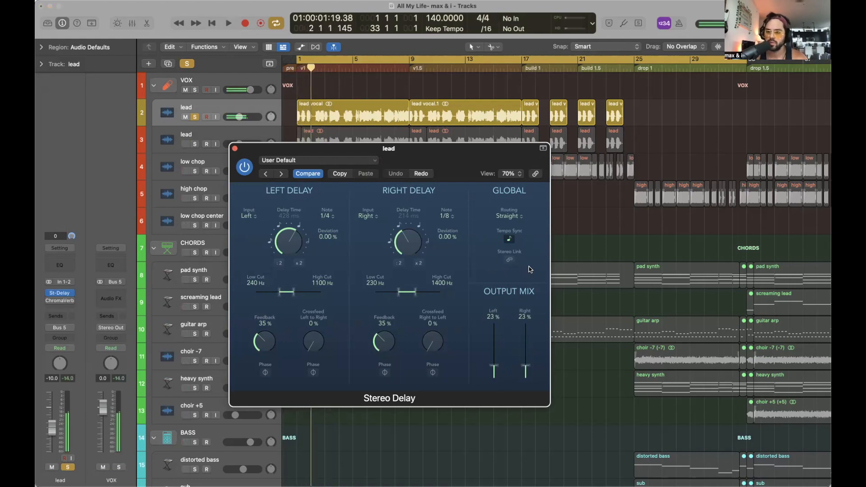
left_click(234, 148)
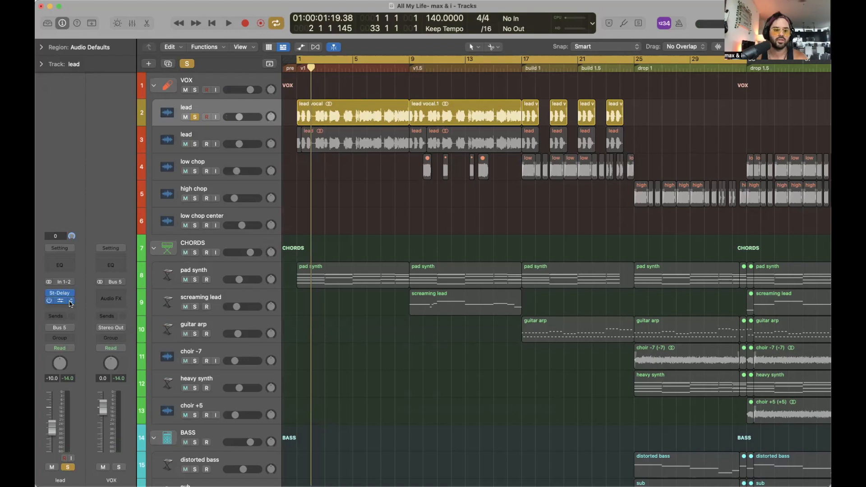
Step: Activate ChromaVerb on the lead vocal channel and open its settings
left_click(71, 300)
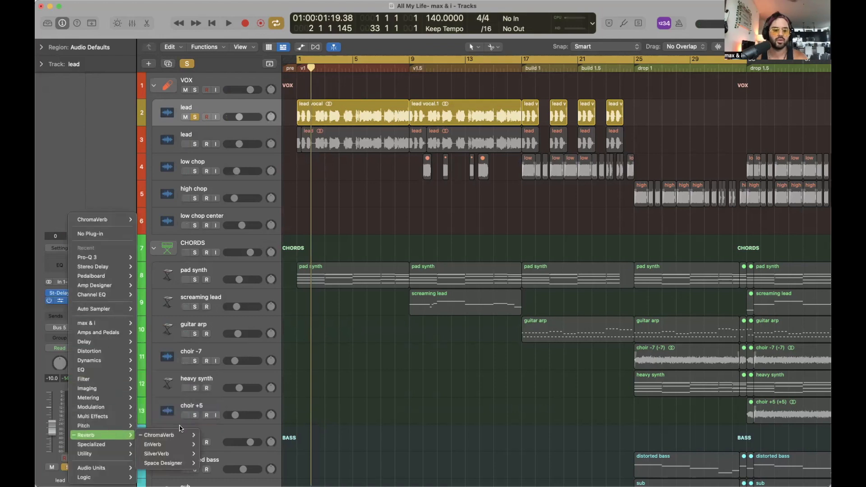
left_click(221, 434)
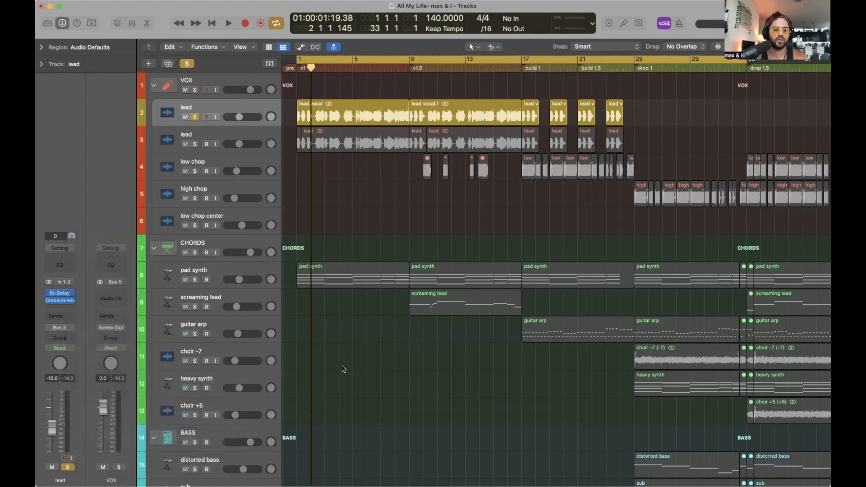
left_click(70, 301)
left_click_drag(494, 123, 464, 129)
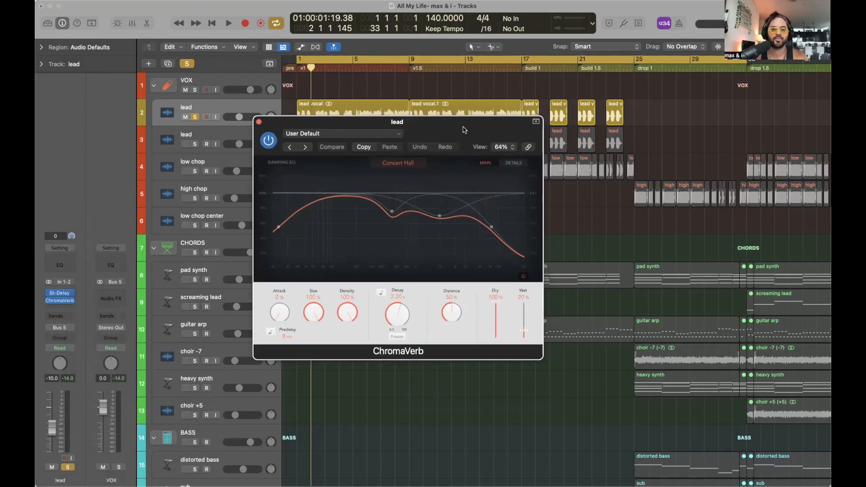
Step: Enlarge the ChromaVerb view to 84% and set the lowest damping EQ node's frequency to 22.5 Hz
left_click_drag(543, 359, 634, 419)
left_click_drag(510, 119, 497, 134)
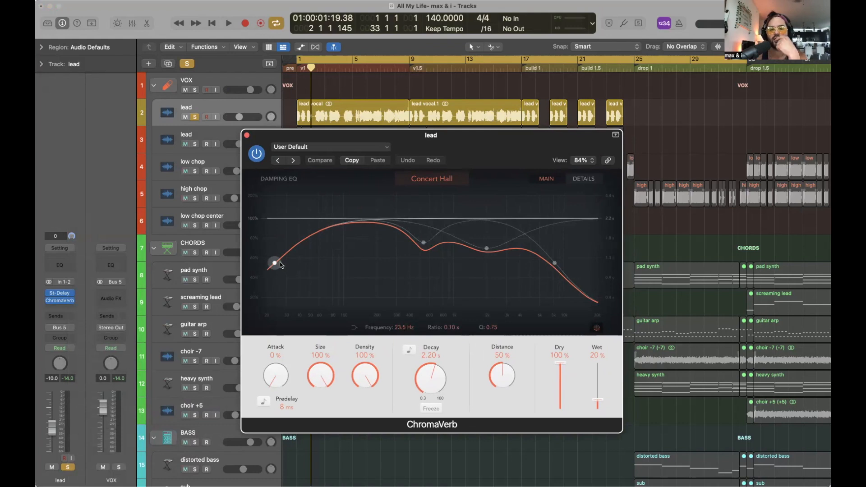
left_click_drag(281, 265, 279, 265)
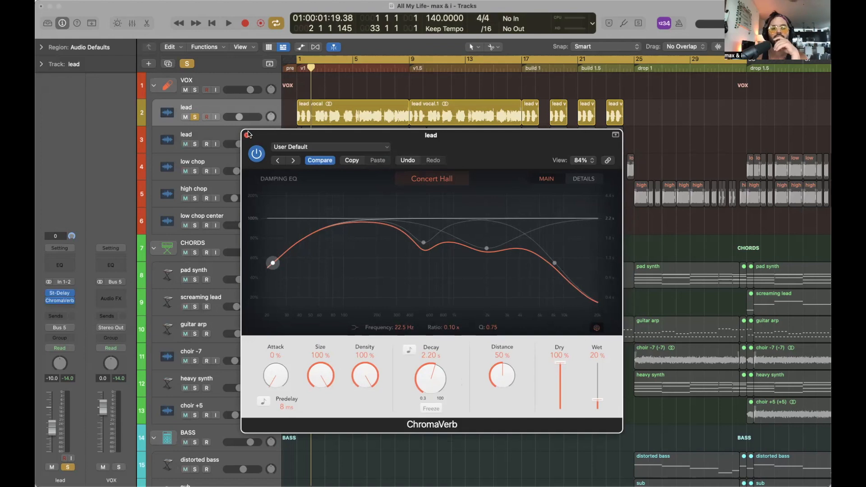
left_click(247, 134)
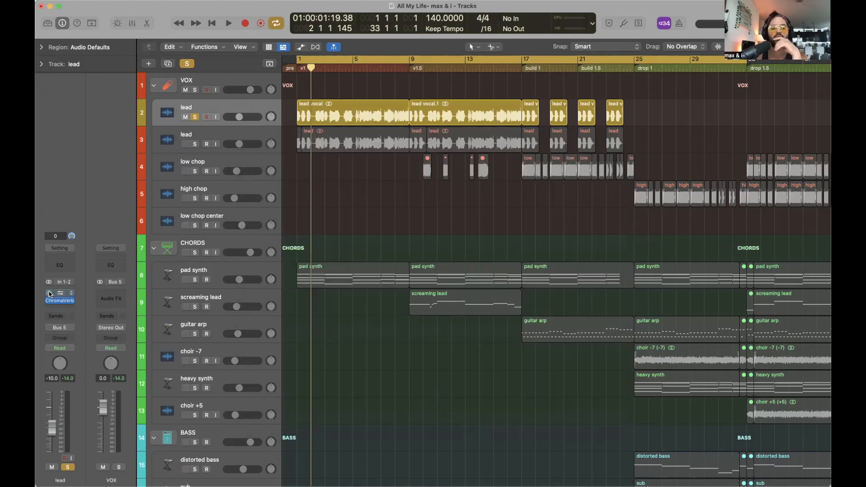
Step: Compare the opening of the soloed lead vocal with the Stereo Delay bypassed and with it active, keeping ChromaVerb on
key("space")
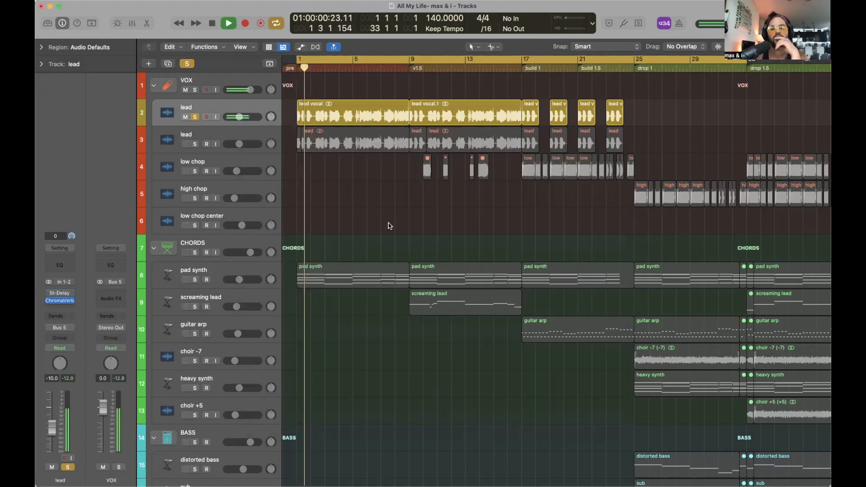
key("space")
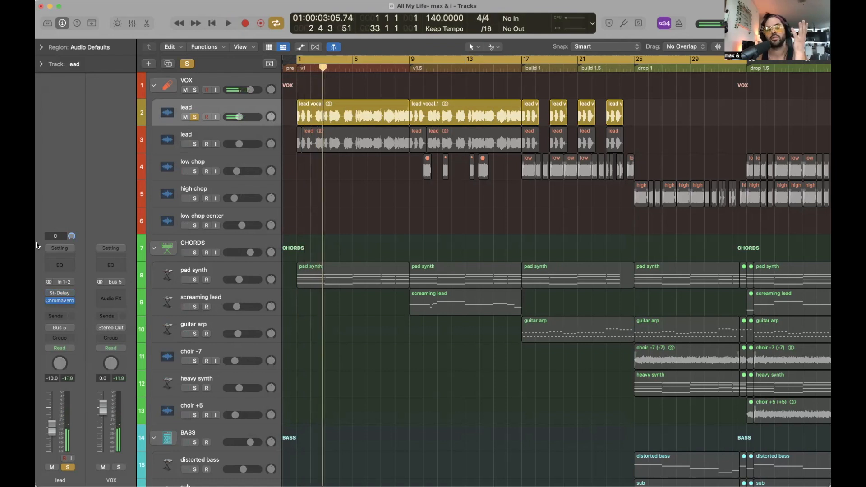
left_click(45, 293)
key("space")
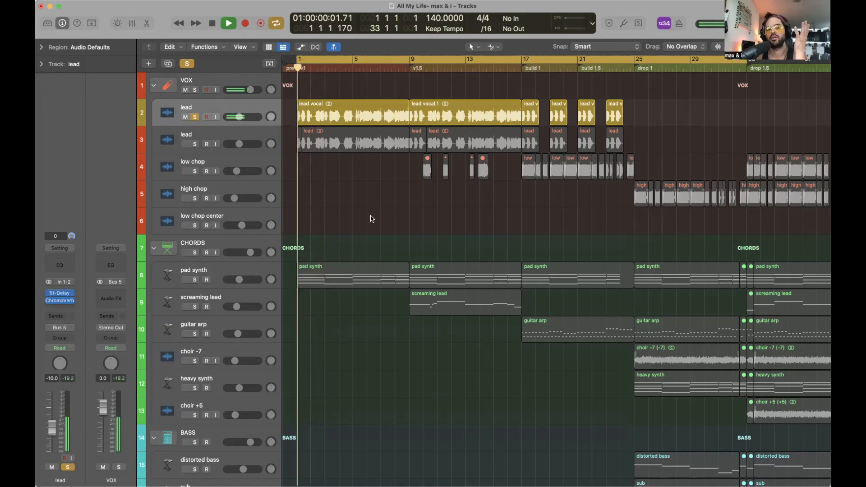
key("space")
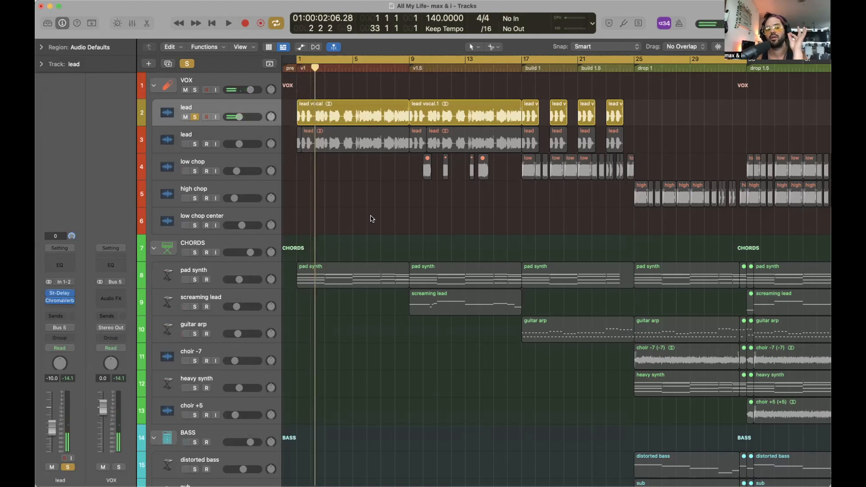